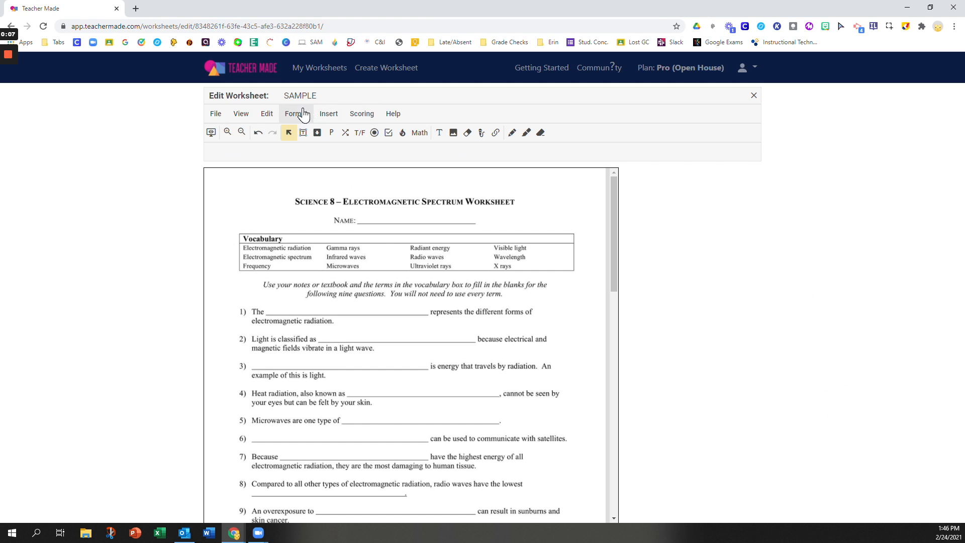
Step: Look through the Insert menu's question types, then turn on short-answer insertion mode
{"action": "left_click", "coordinate": [324, 115]}
{"action": "left_click", "coordinate": [102, 150]}
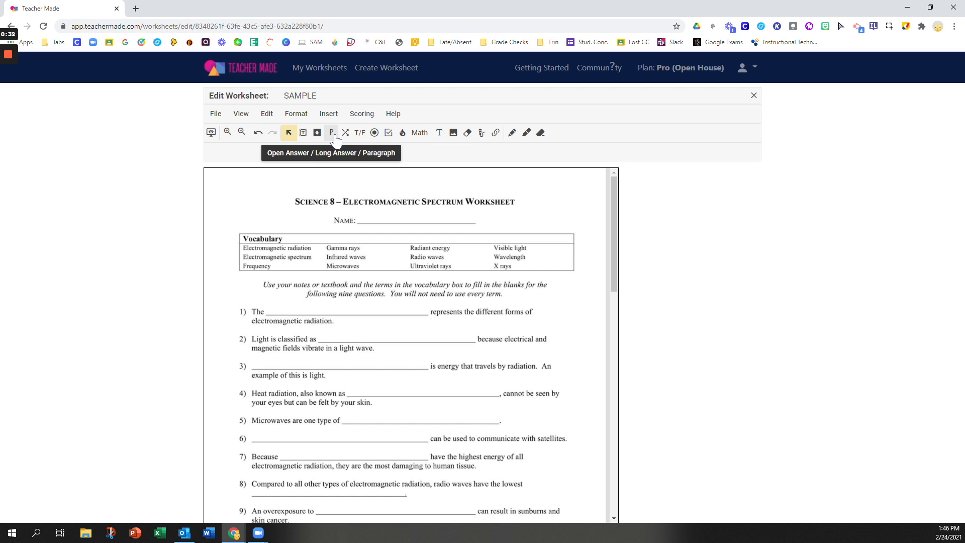
{"action": "left_click", "coordinate": [304, 134]}
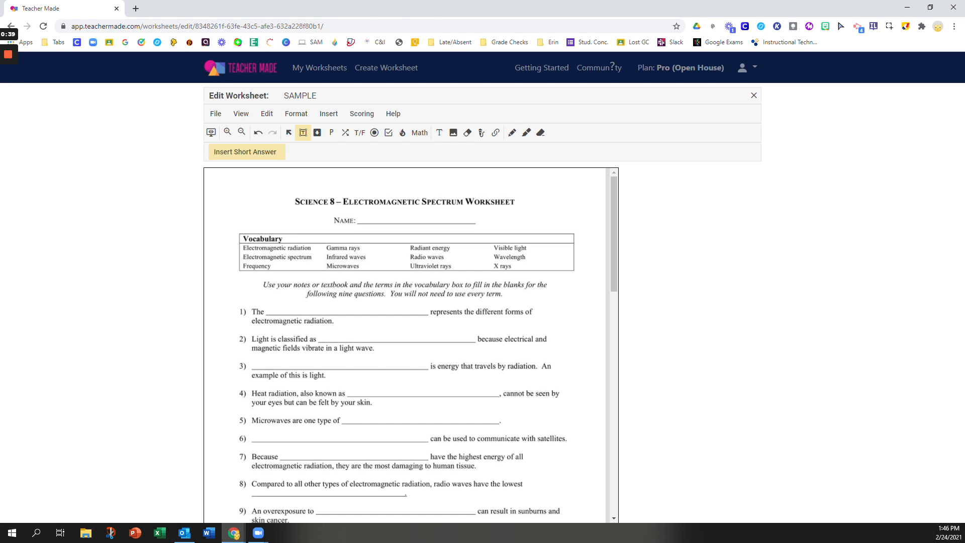
Step: Draw a short-answer box over question 1's blank, duplicate it twice, and move copies onto questions 2 and 3
{"action": "mouse_move", "coordinate": [275, 308]}
{"action": "left_mouse_down"}
{"action": "mouse_move", "coordinate": [403, 315]}
{"action": "mouse_move", "coordinate": [376, 304]}
{"action": "left_mouse_up"}
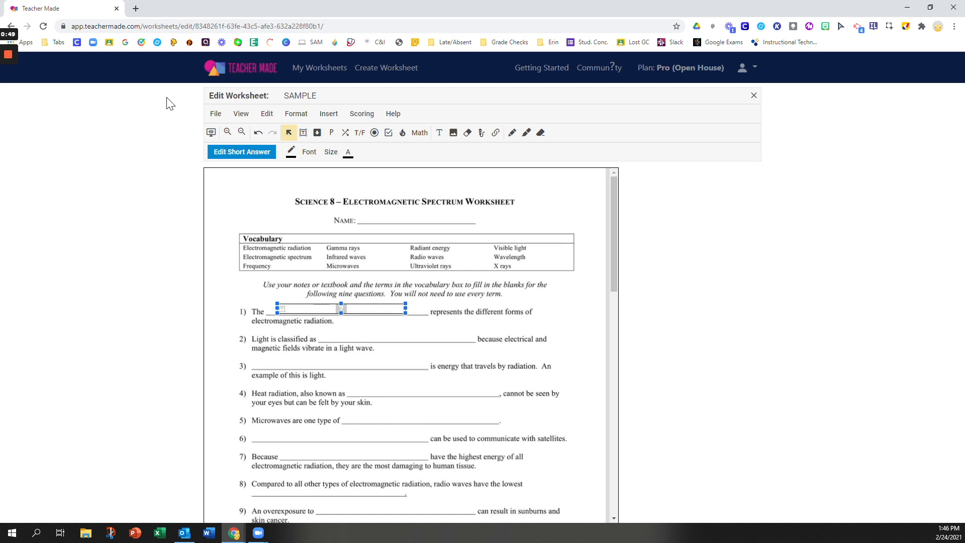
{"action": "left_click", "coordinate": [271, 117]}
{"action": "left_click", "coordinate": [287, 190]}
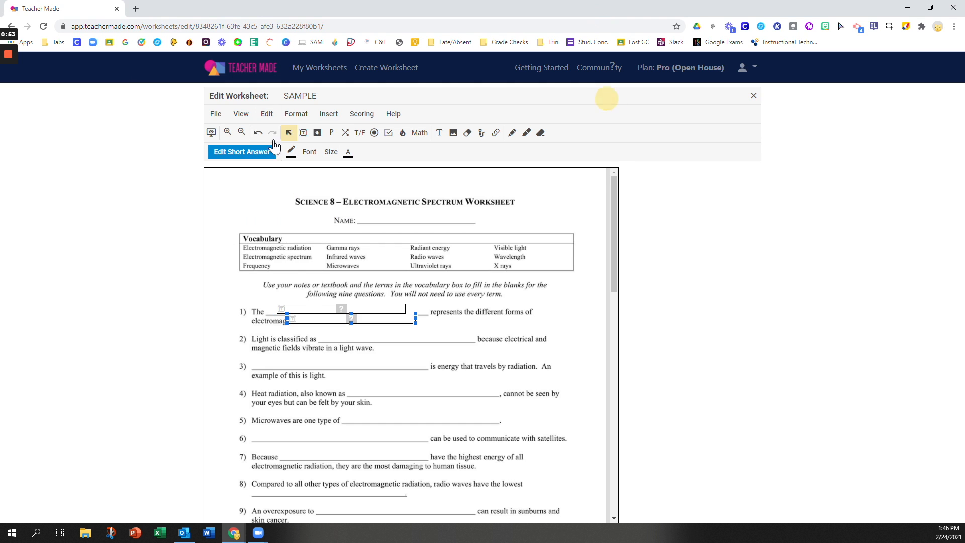
{"action": "left_click", "coordinate": [266, 115]}
{"action": "left_click", "coordinate": [271, 190]}
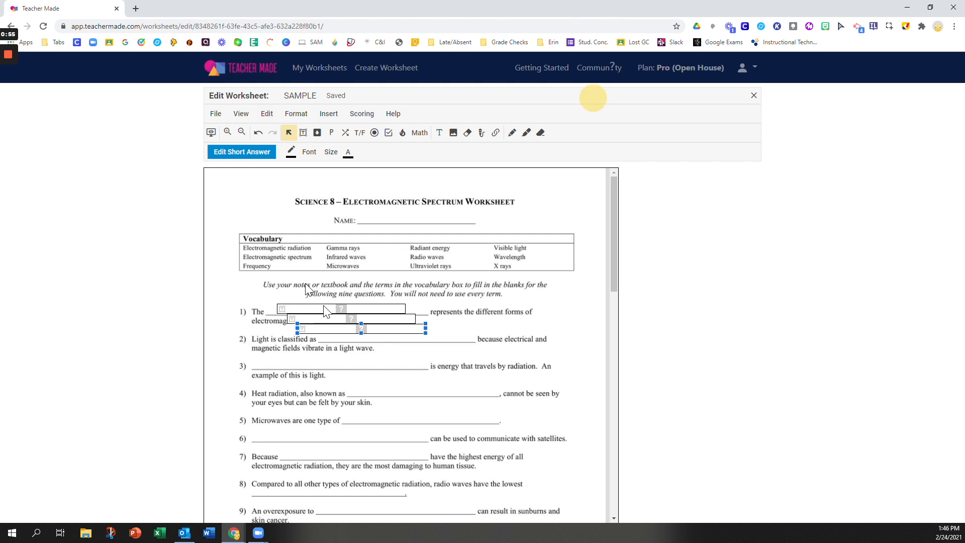
{"action": "left_click_drag", "start_coordinate": [386, 329], "coordinate": [388, 368]}
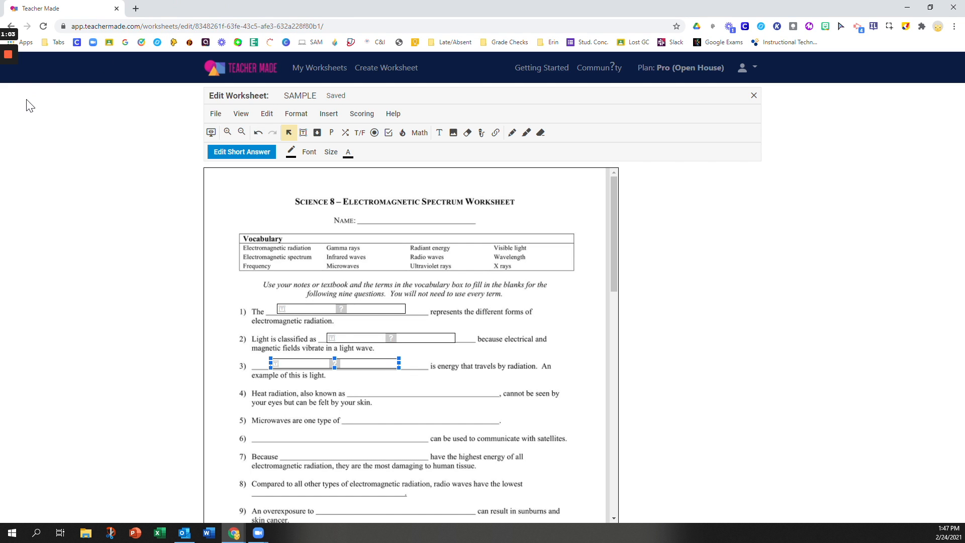
{"action": "mouse_move", "coordinate": [9, 93]}
Step: Make 'Electromagnetic Spectrum' question 1's 1-point answer, with match-case off, and save it
{"action": "double_click", "coordinate": [323, 310]}
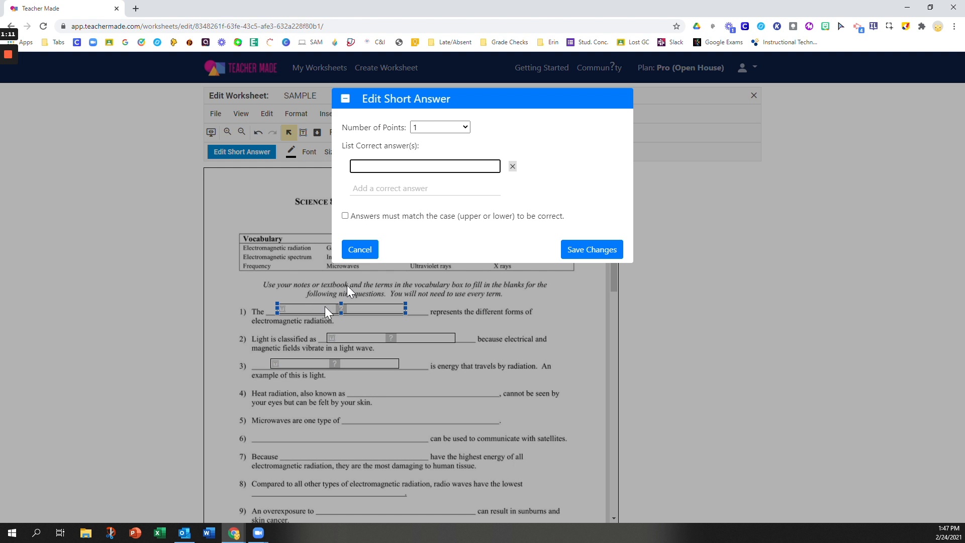
{"action": "left_click", "coordinate": [463, 128]}
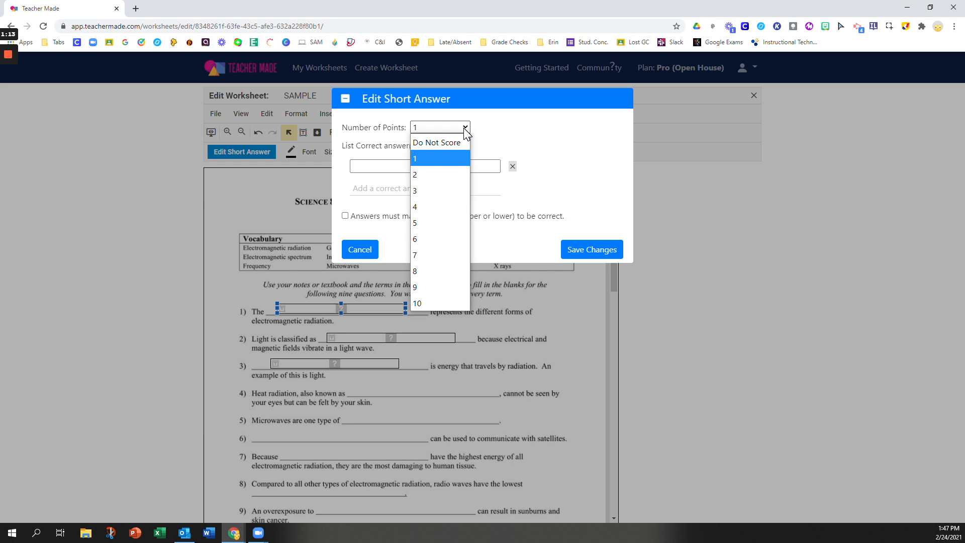
{"action": "left_click", "coordinate": [432, 156]}
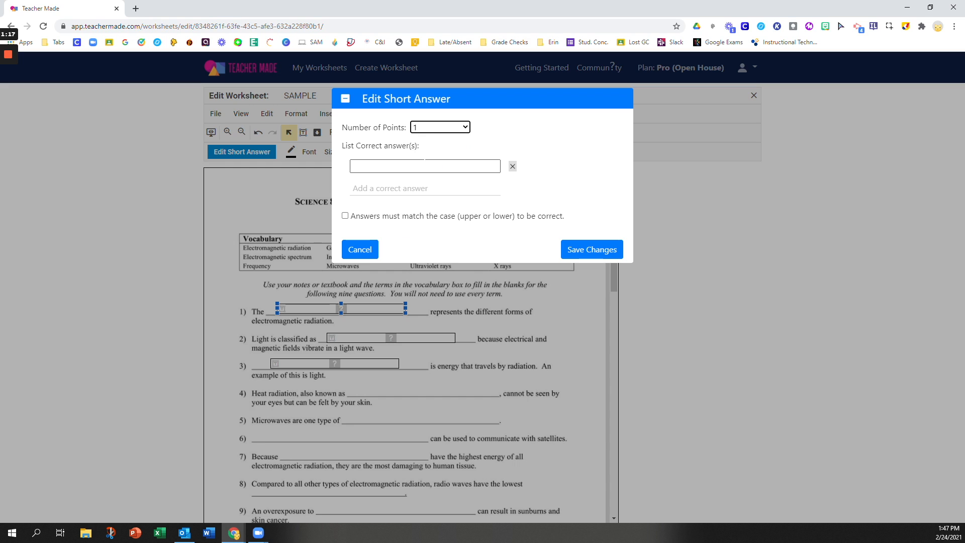
{"action": "left_click", "coordinate": [422, 162]}
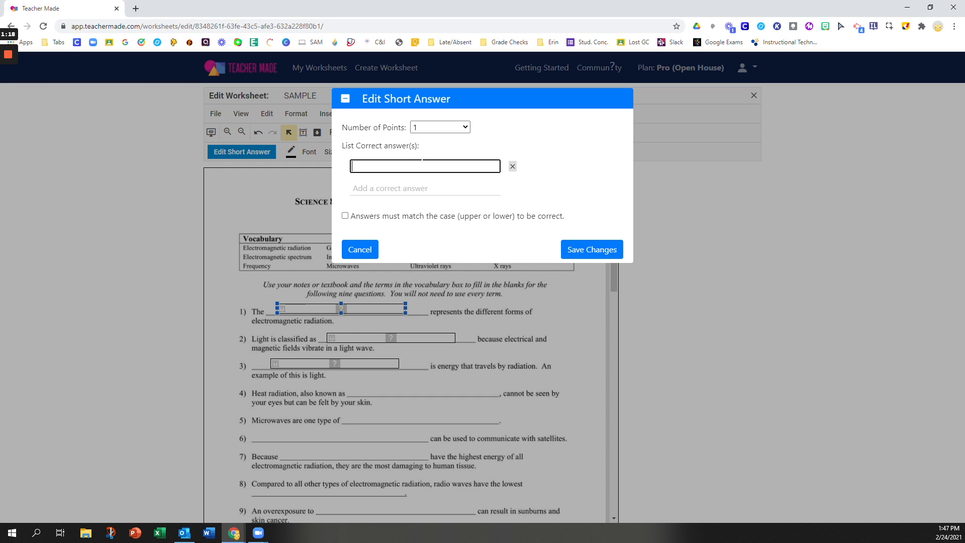
{"action": "type", "text": "Electromagnetic Specturum"}
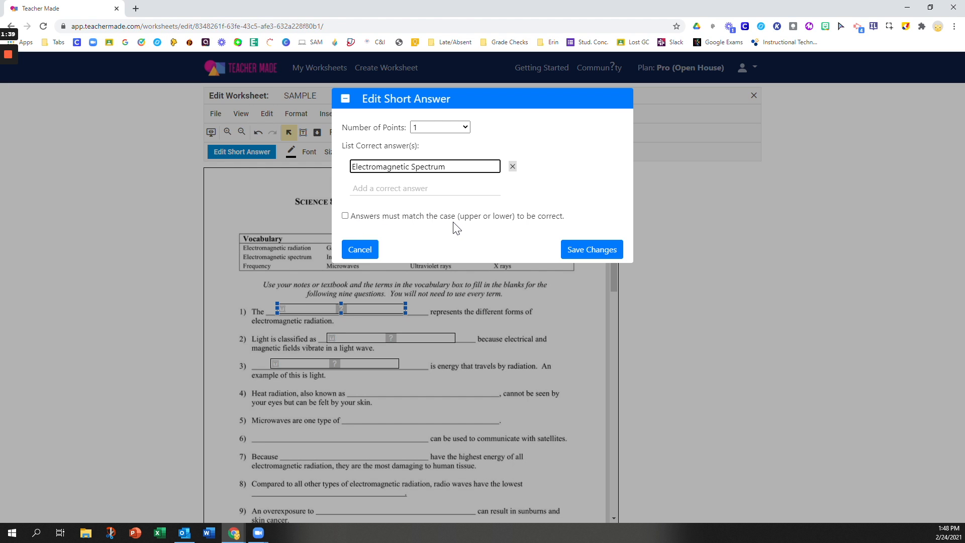
{"action": "left_click", "coordinate": [346, 216]}
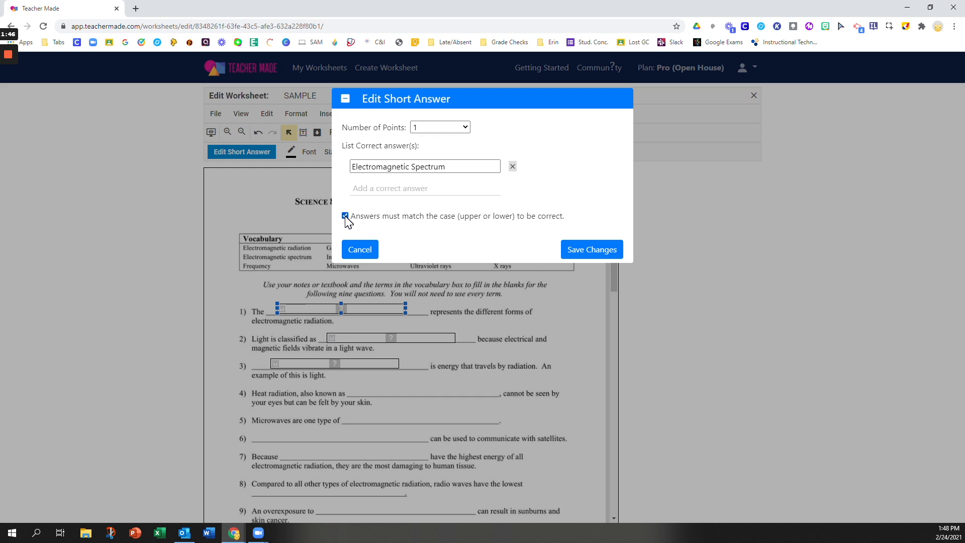
{"action": "left_click", "coordinate": [344, 216]}
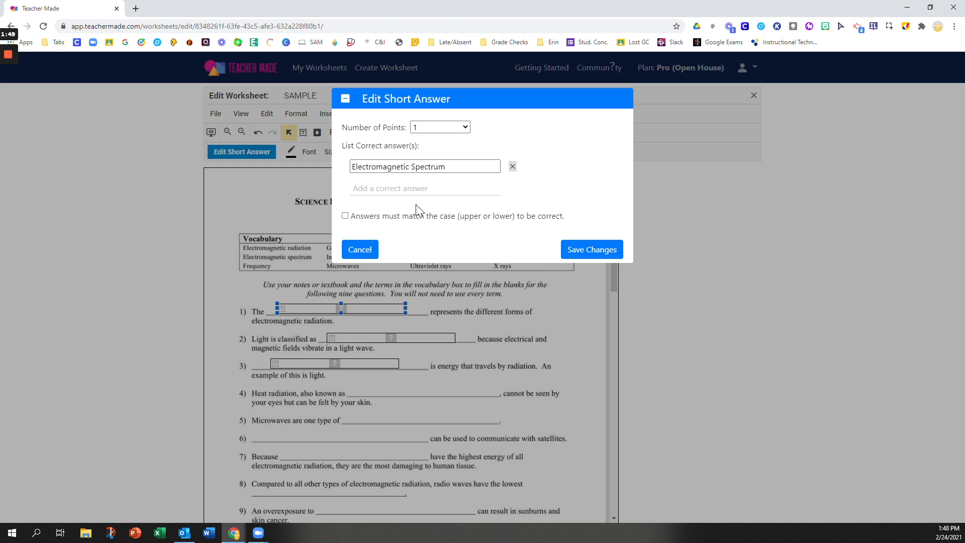
{"action": "left_click", "coordinate": [601, 255]}
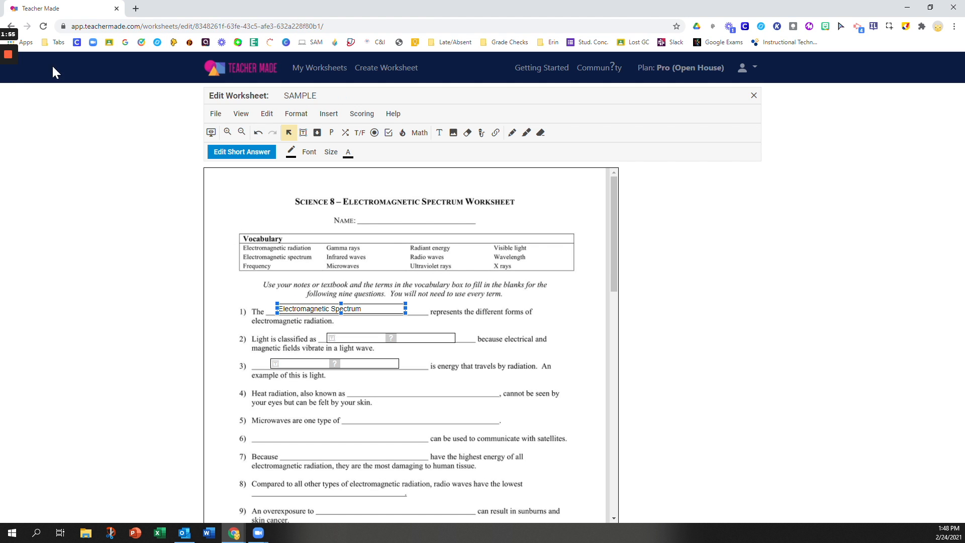
Step: Save 'ultraviolet rays' and 'uv rays' as question 9's accepted answers
{"action": "left_click", "coordinate": [8, 94]}
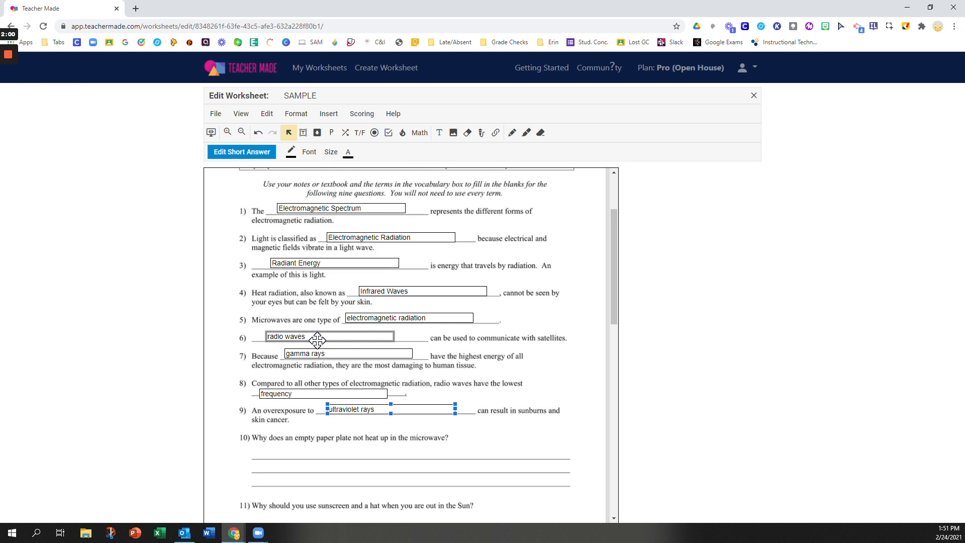
{"action": "double_click", "coordinate": [380, 409]}
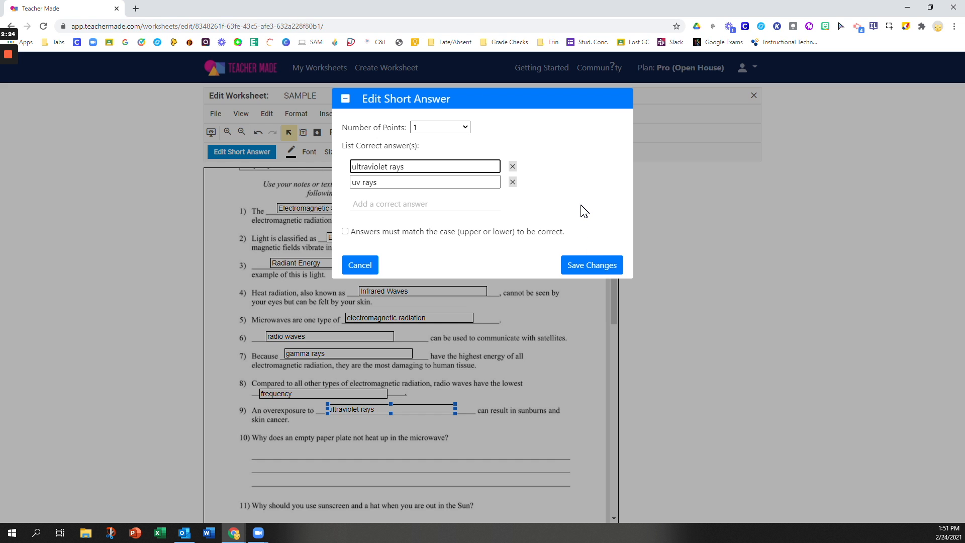
{"action": "left_click", "coordinate": [588, 264]}
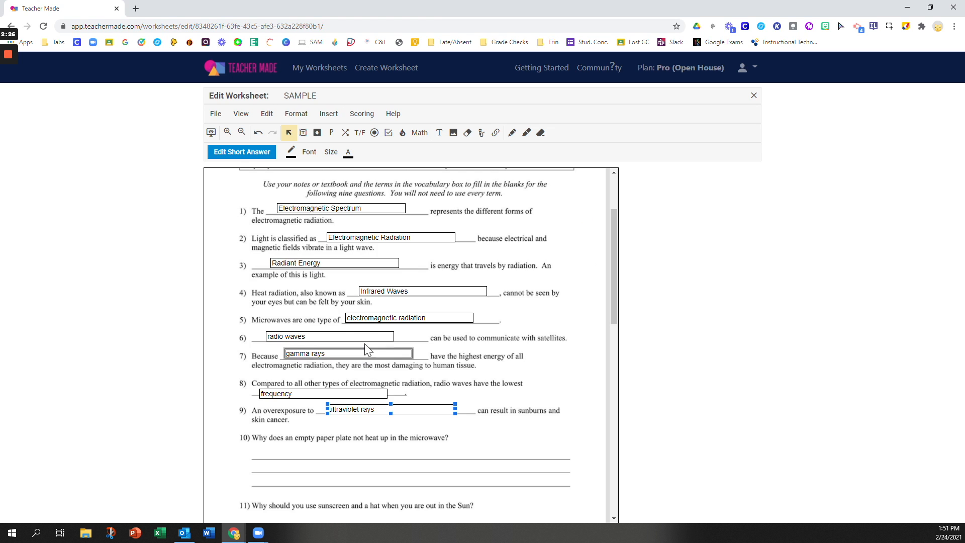
{"action": "scroll", "coordinate": [397, 352], "scroll_direction": "down", "scroll_amount": 2}
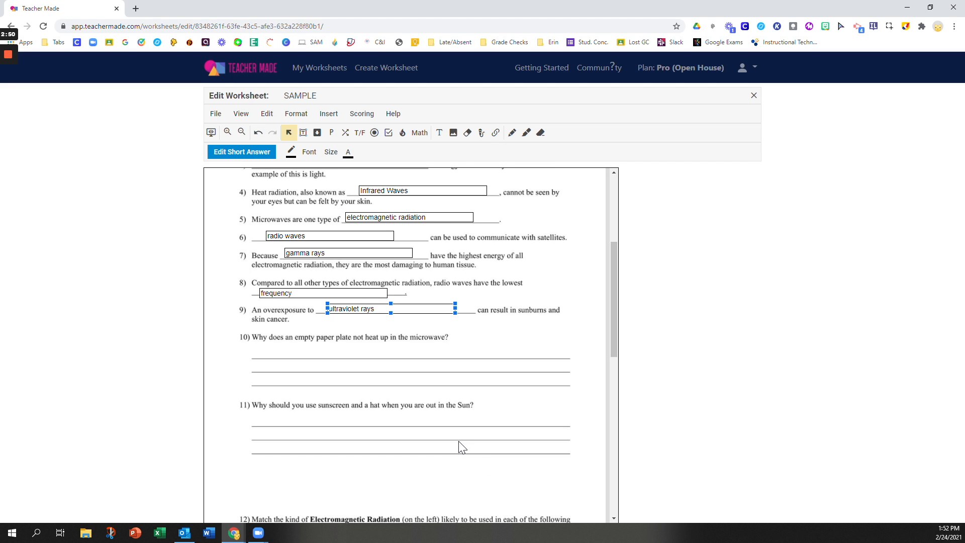
Step: Deselect question 9's answer box and switch to color-block insertion mode
{"action": "left_click", "coordinate": [501, 338]}
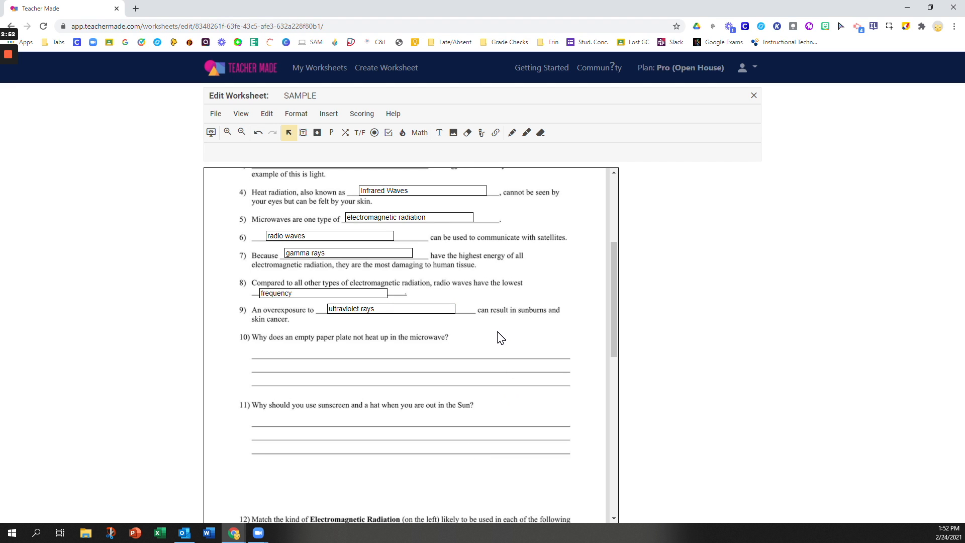
{"action": "left_click", "coordinate": [467, 134]}
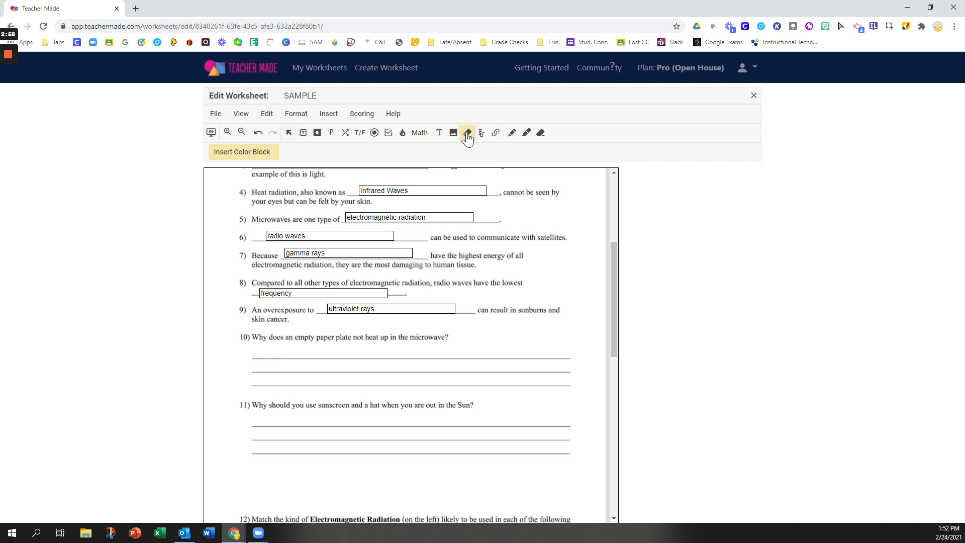
Step: Cover questions 10–11 with a white, borderless colour block, then preview the worksheet
{"action": "left_click_drag", "start_coordinate": [231, 327], "coordinate": [583, 469]}
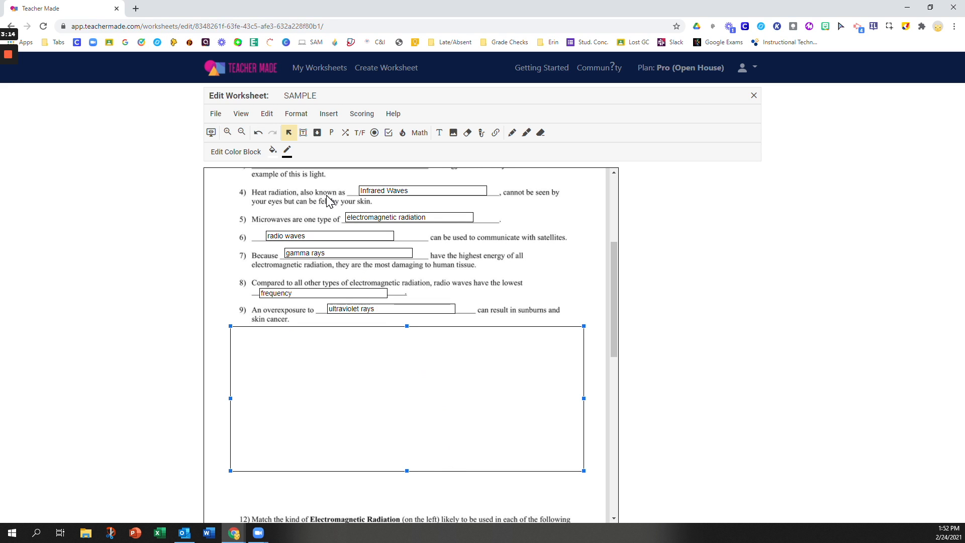
{"action": "left_click", "coordinate": [273, 151]}
{"action": "left_click", "coordinate": [278, 206]}
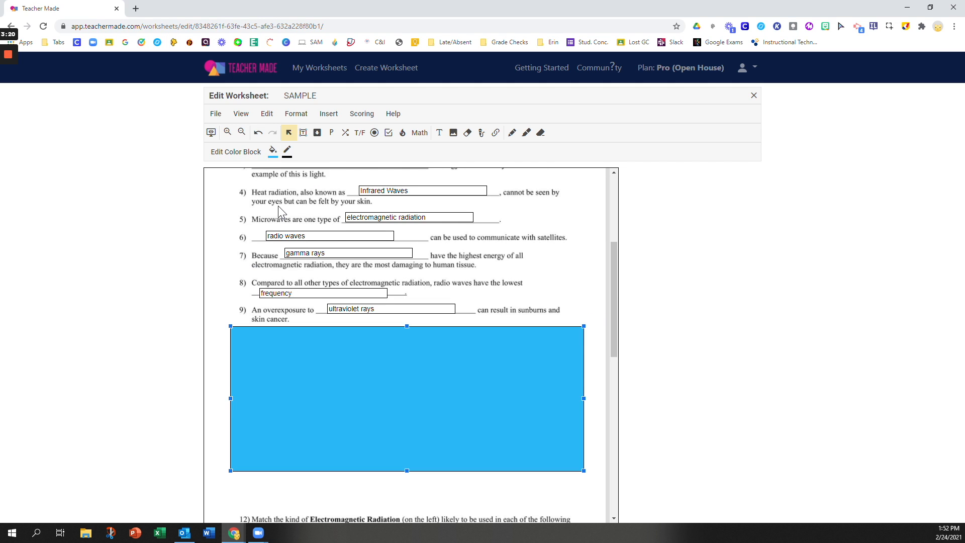
{"action": "left_click", "coordinate": [273, 152]}
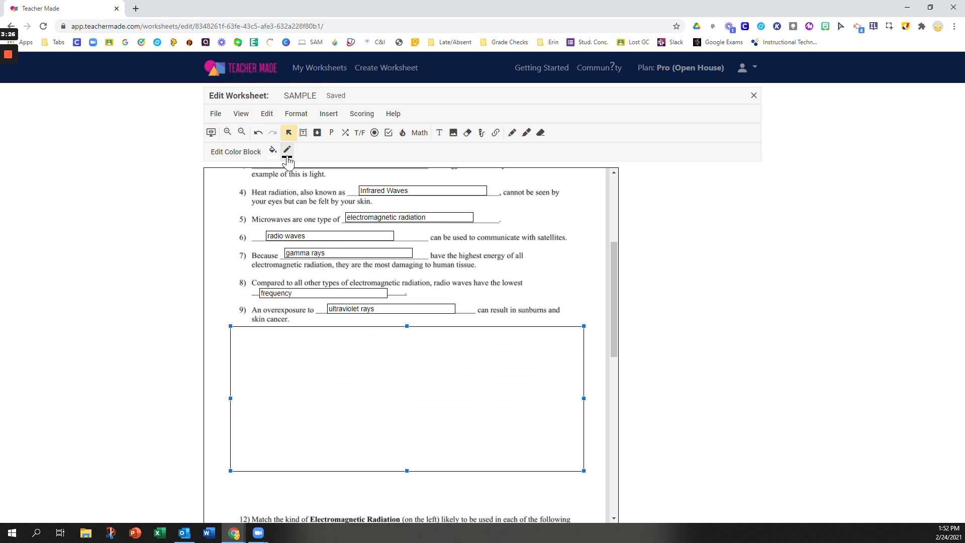
{"action": "left_click", "coordinate": [286, 155]}
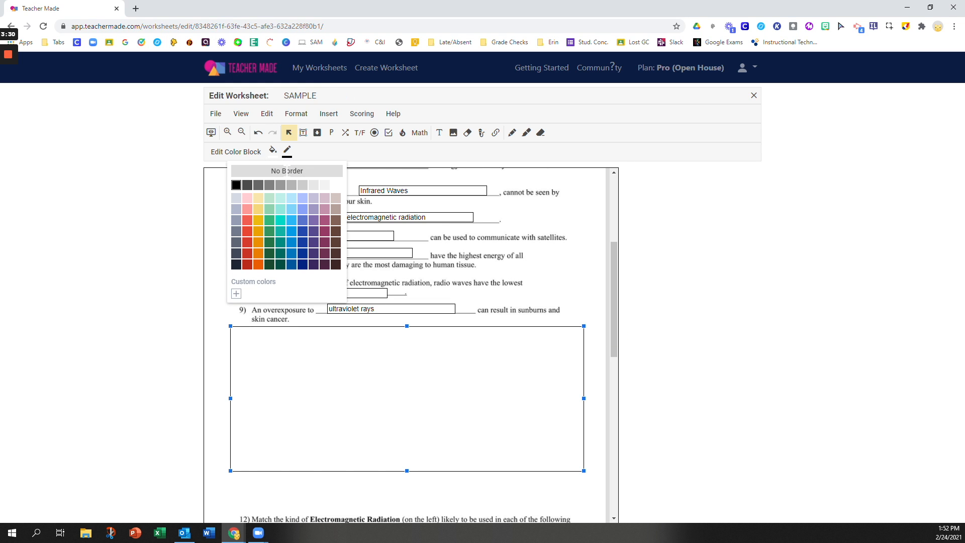
{"action": "left_click", "coordinate": [324, 171]}
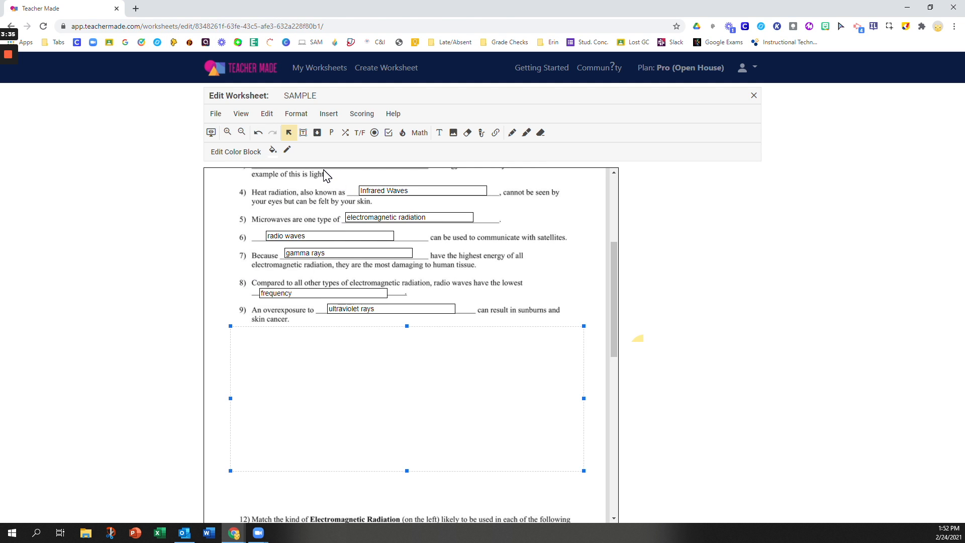
{"action": "left_click", "coordinate": [580, 289]}
{"action": "left_click", "coordinate": [211, 133]}
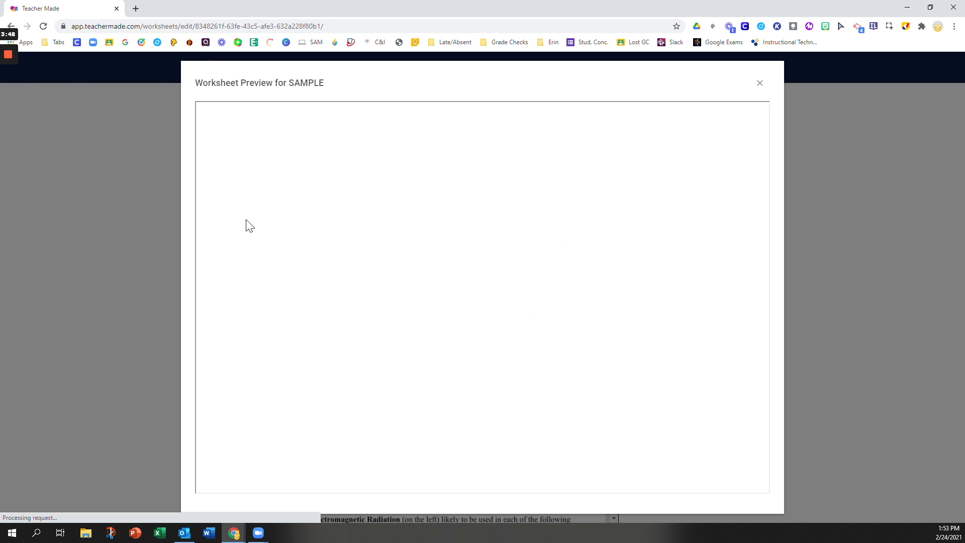
{"action": "mouse_move", "coordinate": [8, 112]}
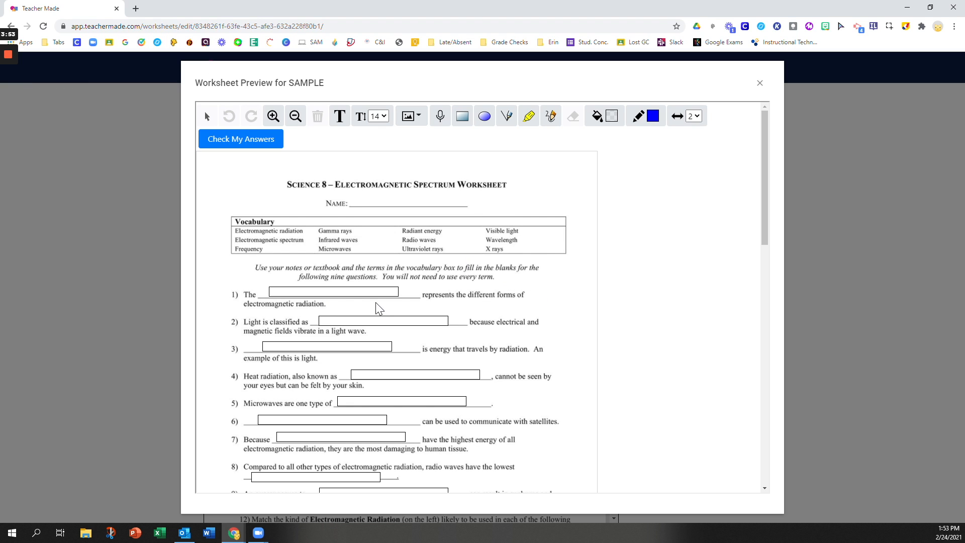
{"action": "scroll", "coordinate": [345, 410], "scroll_direction": "down", "scroll_amount": 4}
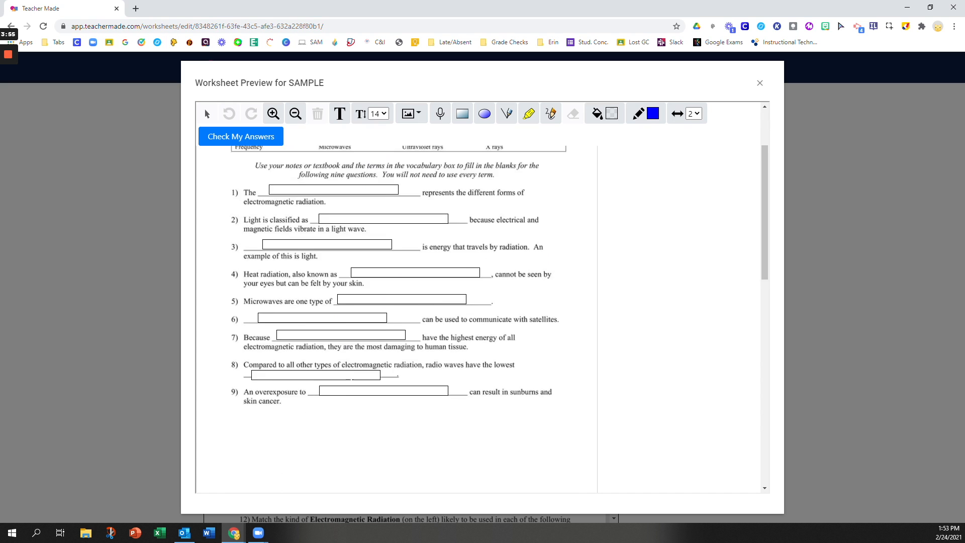
{"action": "scroll", "coordinate": [352, 378], "scroll_direction": "down", "scroll_amount": 2}
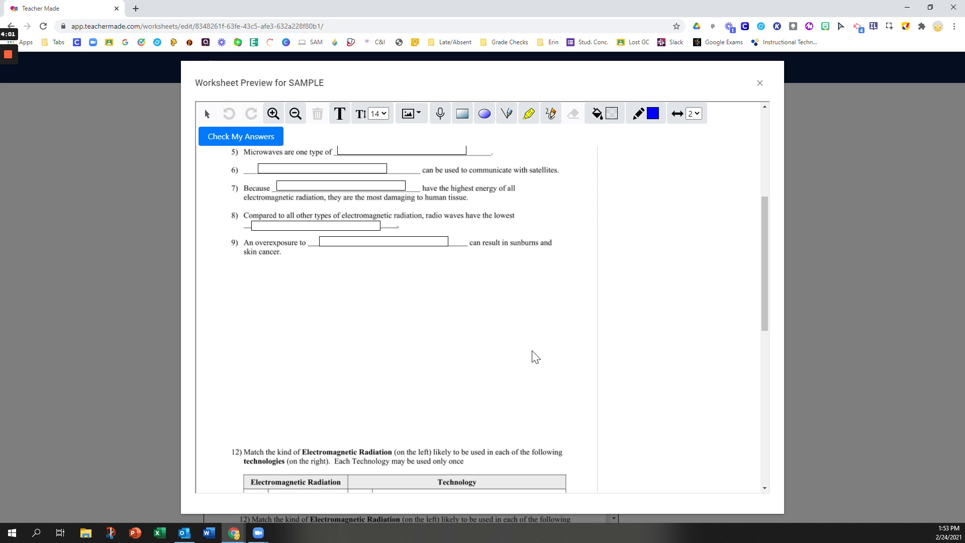
{"action": "scroll", "coordinate": [407, 334], "scroll_direction": "up", "scroll_amount": 4}
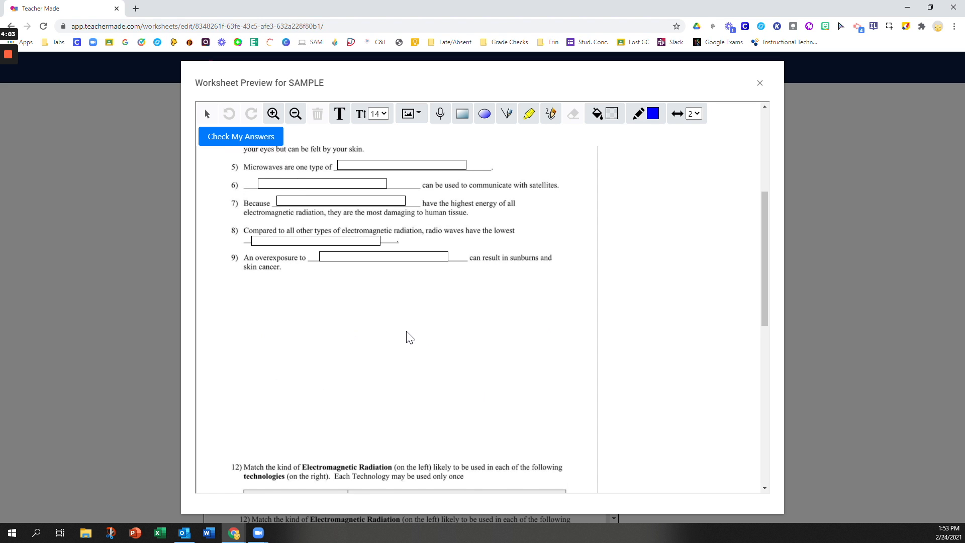
{"action": "left_click", "coordinate": [760, 84]}
Step: Scroll down to question 12's matching table and switch to dropdown insertion mode
{"action": "scroll", "coordinate": [288, 323], "scroll_direction": "down", "scroll_amount": 3}
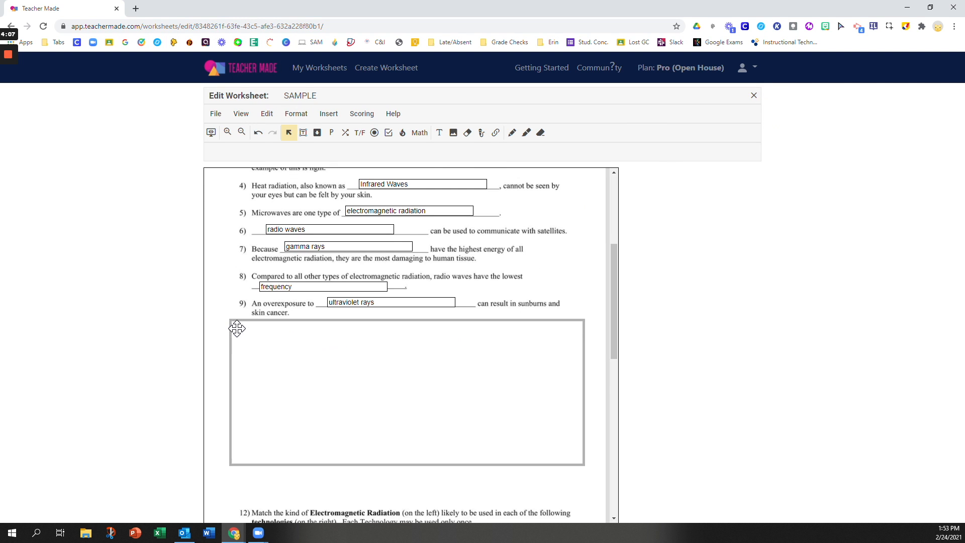
{"action": "scroll", "coordinate": [239, 332], "scroll_direction": "down", "scroll_amount": 3}
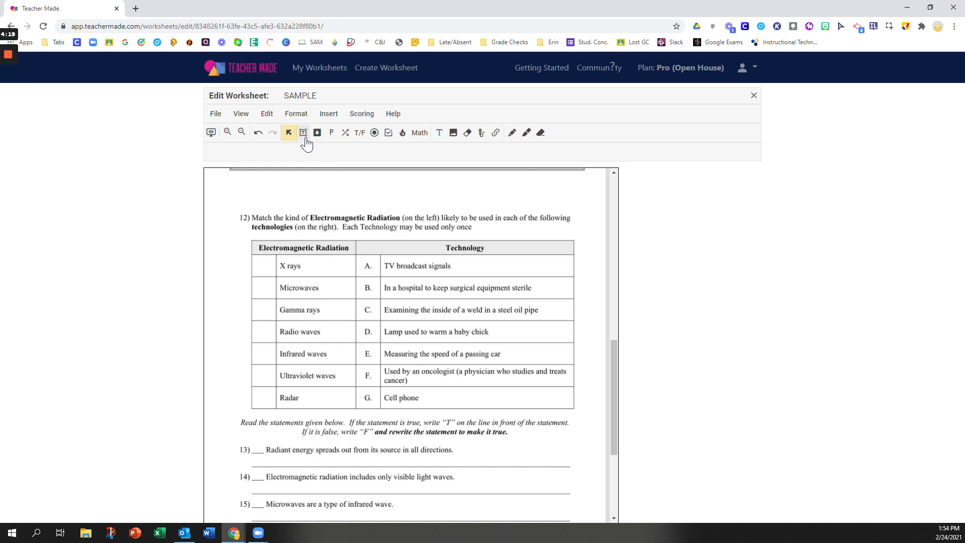
{"action": "left_click", "coordinate": [345, 141]}
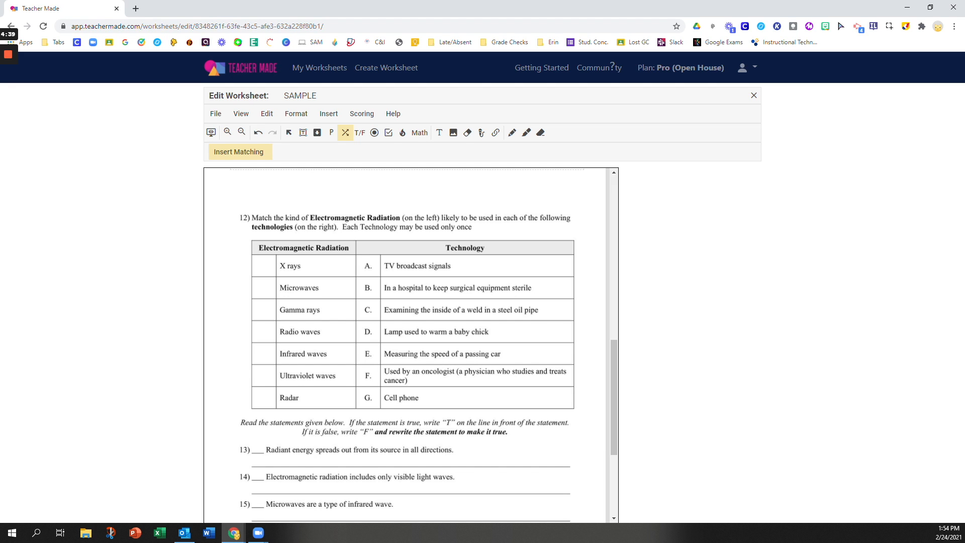
{"action": "left_click", "coordinate": [317, 137]}
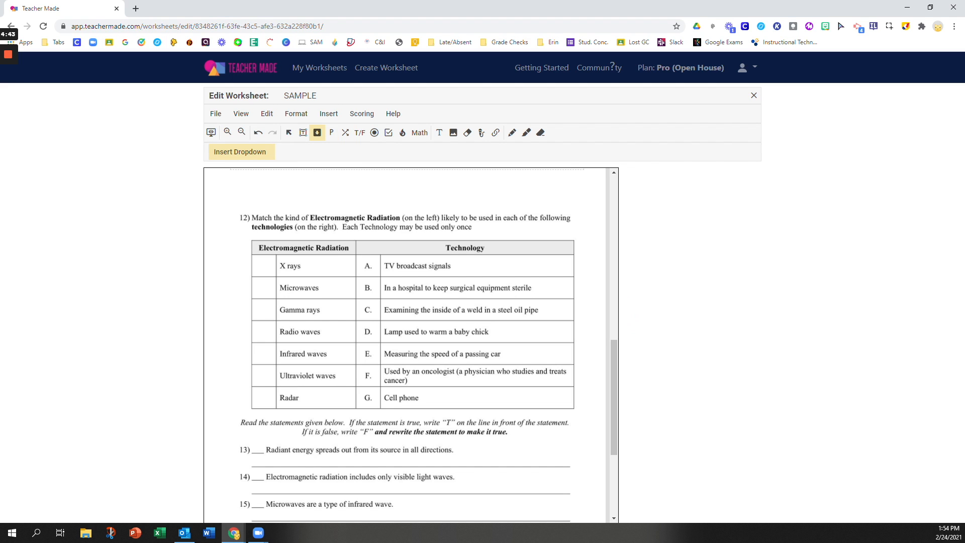
Step: Place an enlarged dropdown in question 12's X rays answer cell and open its choices
{"action": "left_click", "coordinate": [257, 260]}
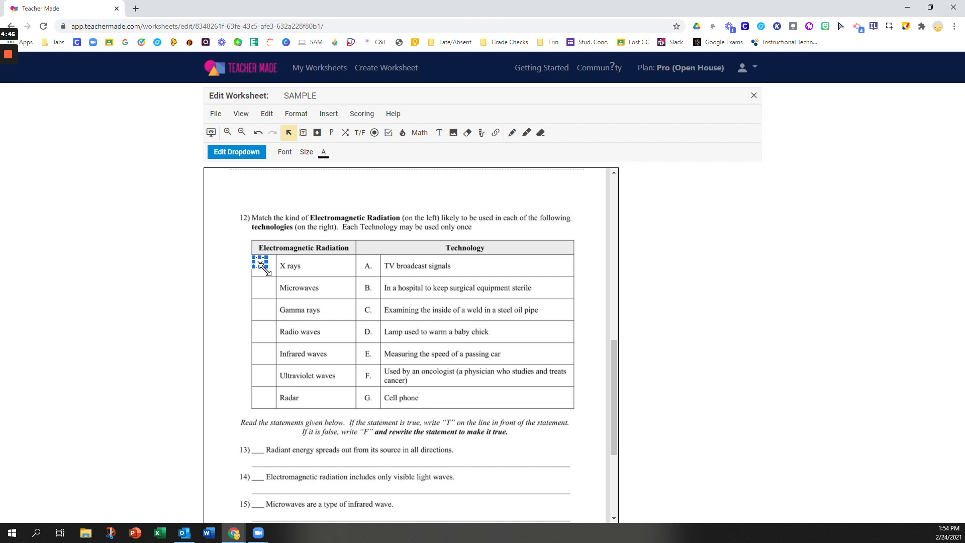
{"action": "left_click_drag", "start_coordinate": [271, 272], "coordinate": [275, 272]}
{"action": "double_click", "coordinate": [263, 266]}
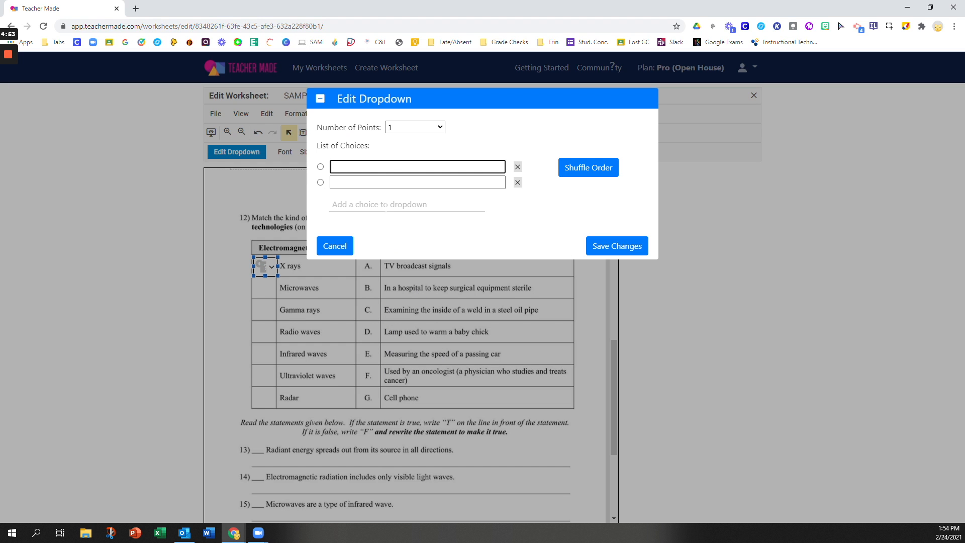
Step: Enter the dropdown choices A, B, C, D, E, F and G
{"action": "type", "text": "A"}
{"action": "key", "text": "Tab"}
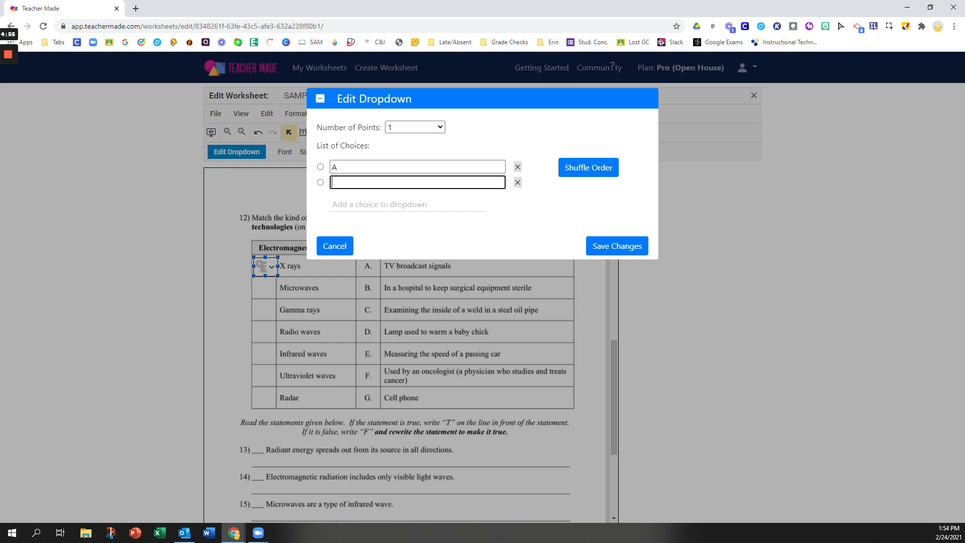
{"action": "type", "text": "B"}
{"action": "key", "text": "Tab"}
{"action": "type", "text": "C"}
{"action": "key", "text": "Tab"}
{"action": "type", "text": "D"}
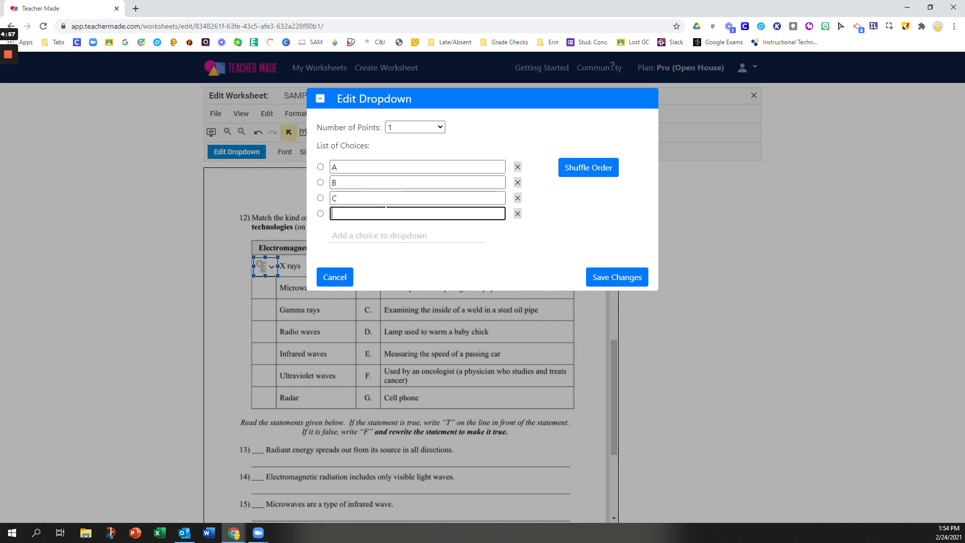
{"action": "key", "text": "Tab"}
{"action": "type", "text": "E"}
{"action": "key", "text": "Tab"}
{"action": "type", "text": "F"}
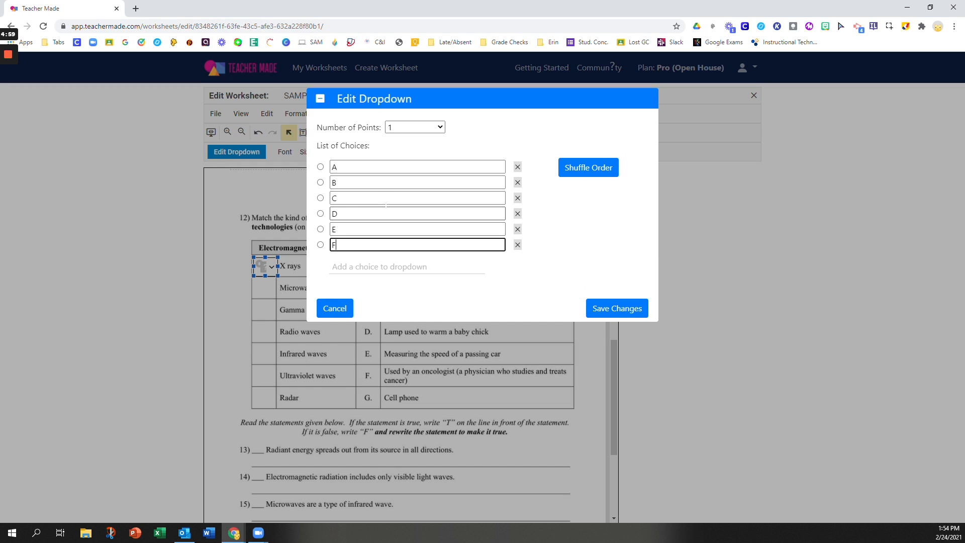
{"action": "key", "text": "Tab"}
{"action": "type", "text": "G"}
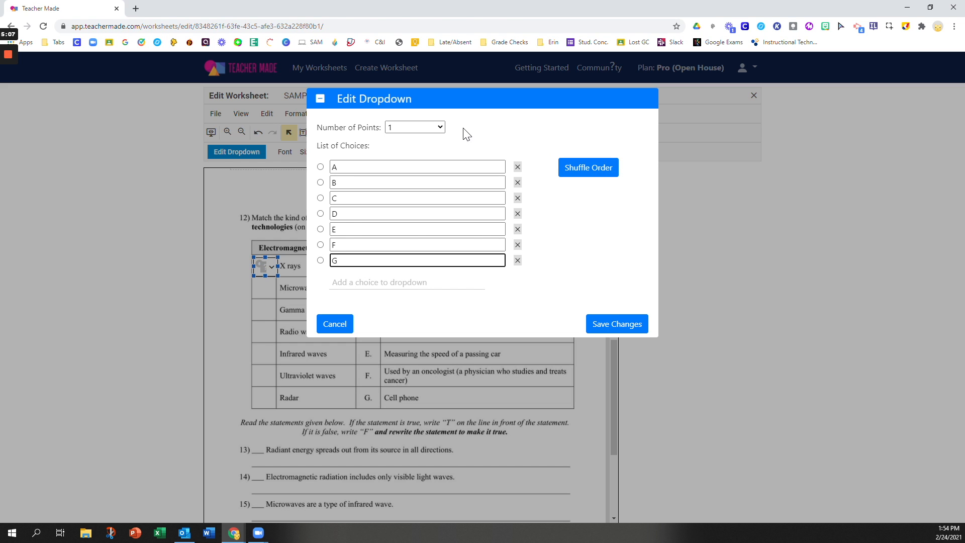
Step: Mark C as the X rays dropdown's correct choice, clearing the missing-answer error, and save
{"action": "left_click", "coordinate": [608, 326]}
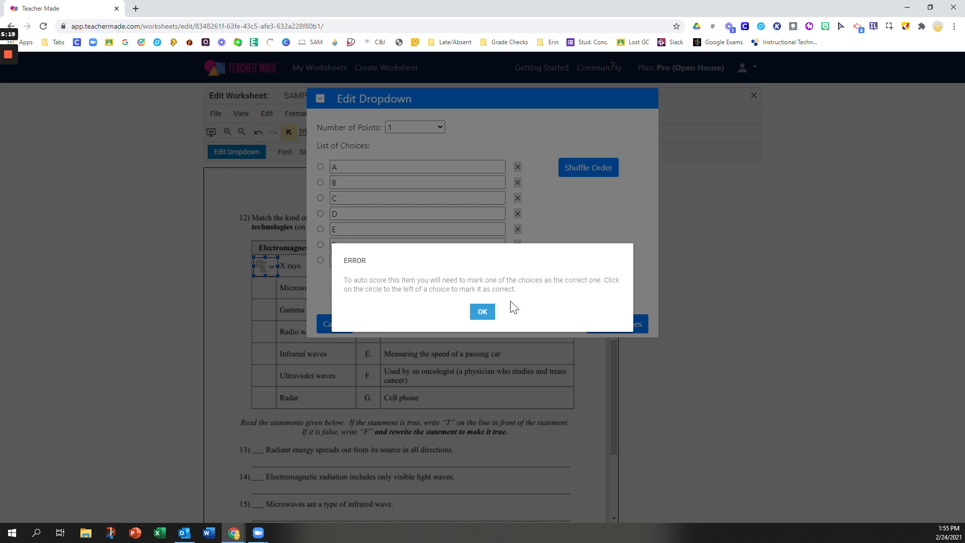
{"action": "left_click", "coordinate": [483, 312]}
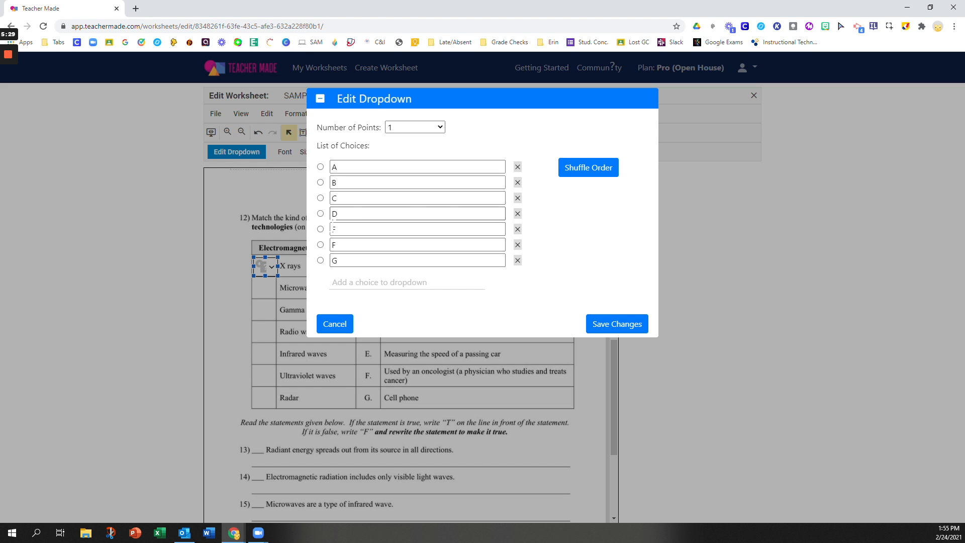
{"action": "left_click", "coordinate": [320, 198]}
{"action": "left_click", "coordinate": [634, 325]}
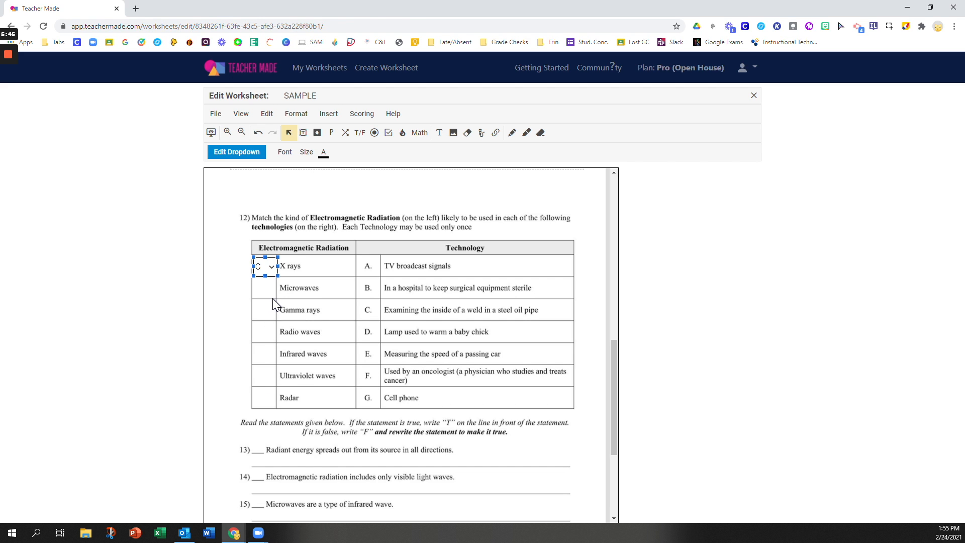
Step: Duplicate the X rays dropdown into the Microwaves cell and save G as its correct answer
{"action": "left_click", "coordinate": [267, 115]}
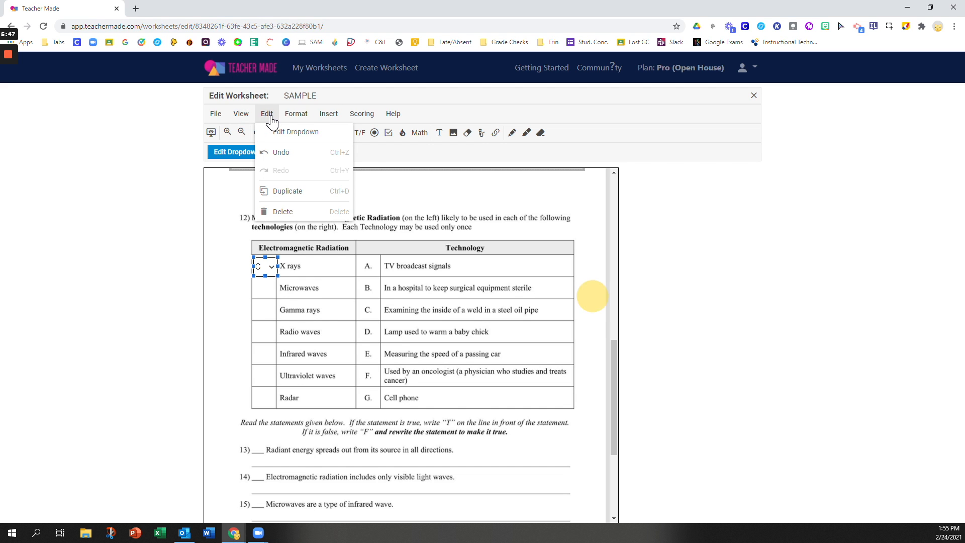
{"action": "left_click", "coordinate": [292, 196]}
{"action": "left_click_drag", "start_coordinate": [281, 285], "coordinate": [270, 296]}
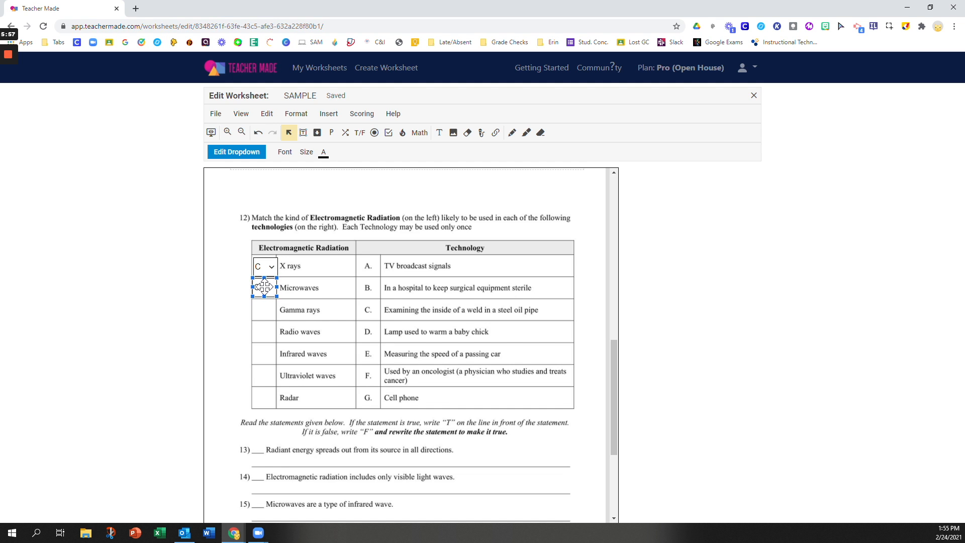
{"action": "double_click", "coordinate": [266, 287]}
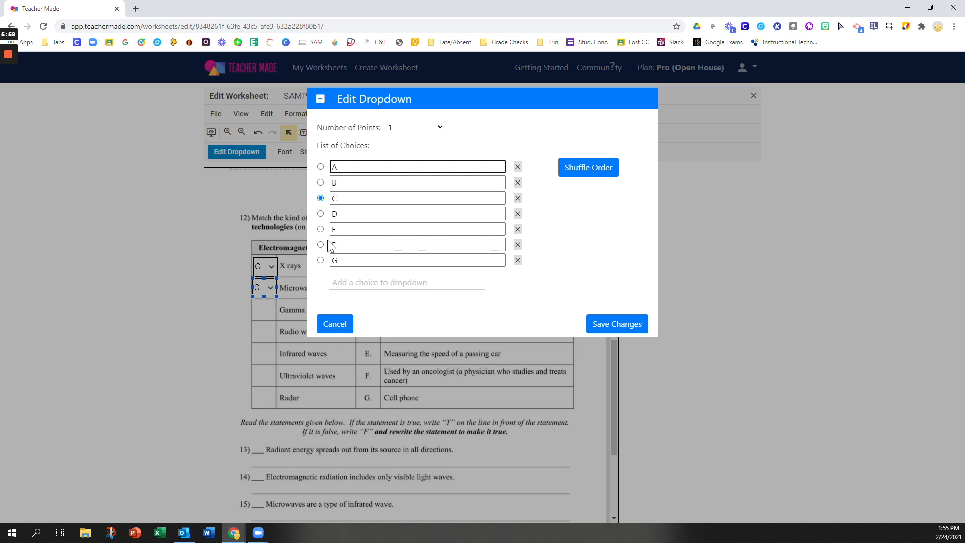
{"action": "left_click", "coordinate": [321, 260]}
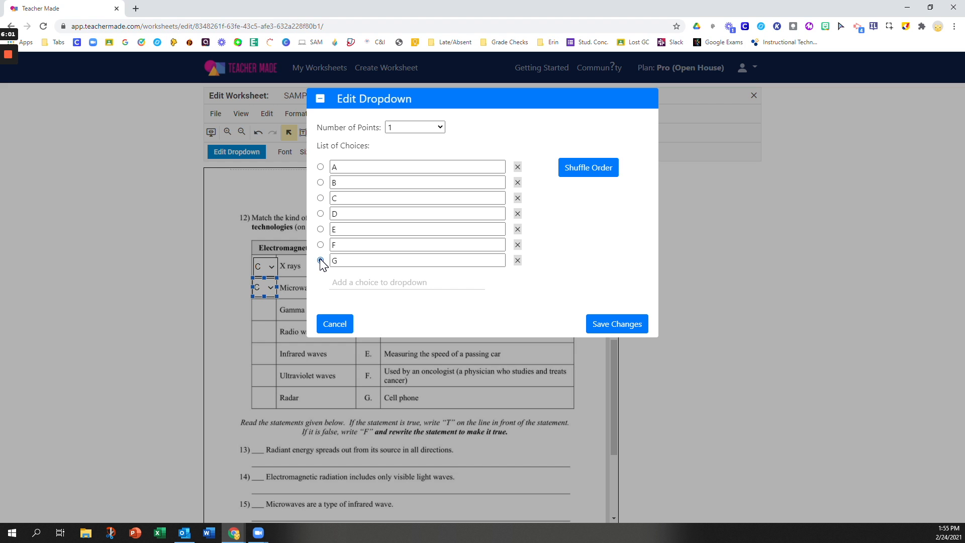
{"action": "left_click", "coordinate": [626, 325]}
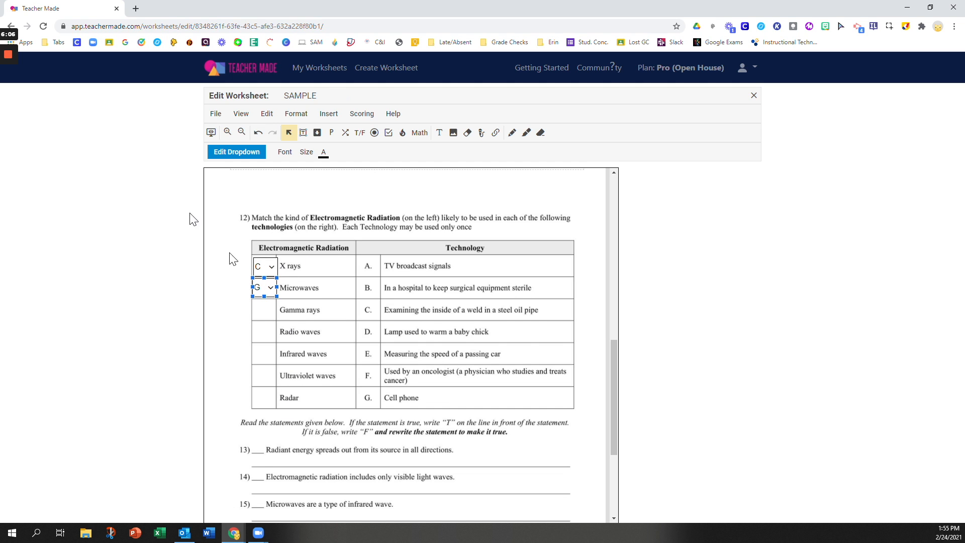
{"action": "mouse_move", "coordinate": [13, 98]}
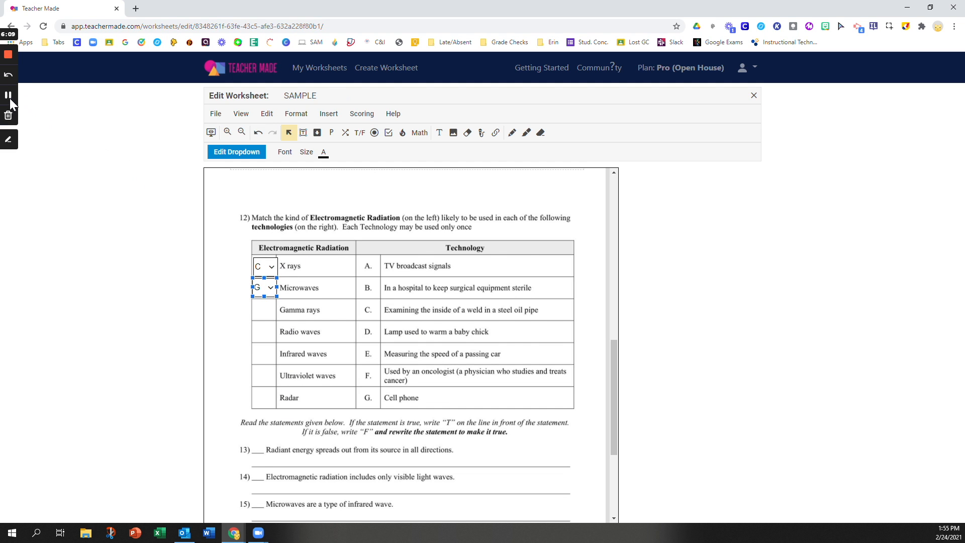
{"action": "left_click", "coordinate": [10, 98]}
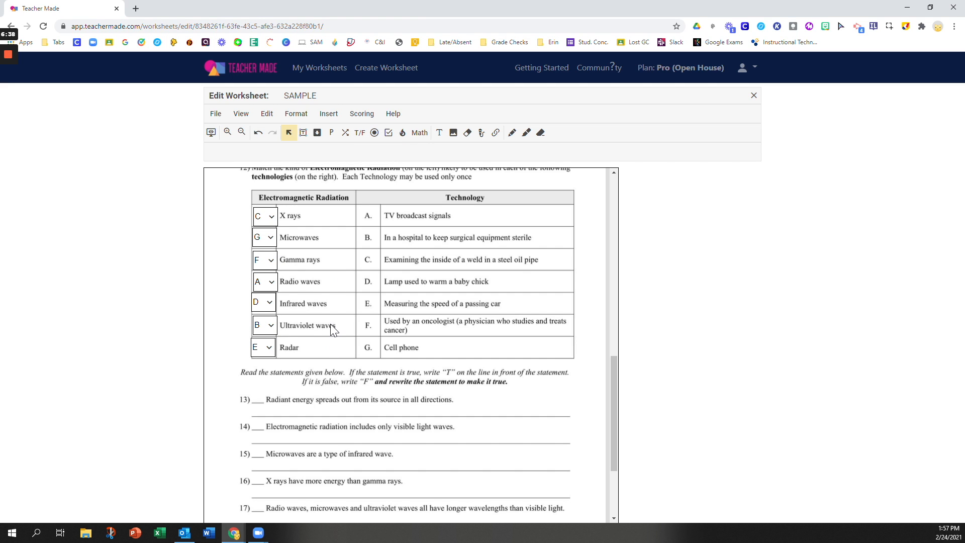
Step: Scroll down the worksheet to bring statements 13–20 into view
{"action": "scroll", "coordinate": [331, 327], "scroll_direction": "down", "scroll_amount": 3}
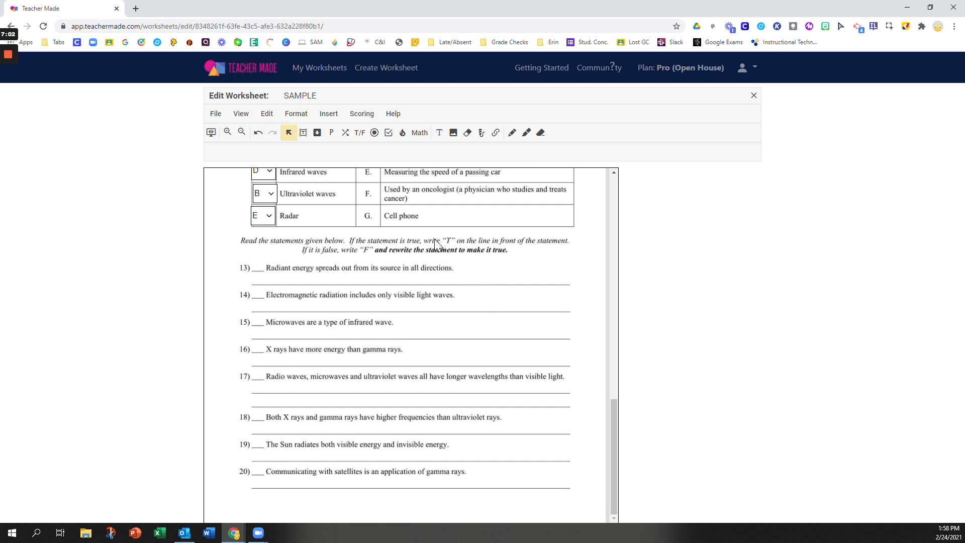
Step: Place a T / F toggle on statement 13's blank, enlarged and shifted left before 'Radiant'
{"action": "left_click", "coordinate": [360, 134]}
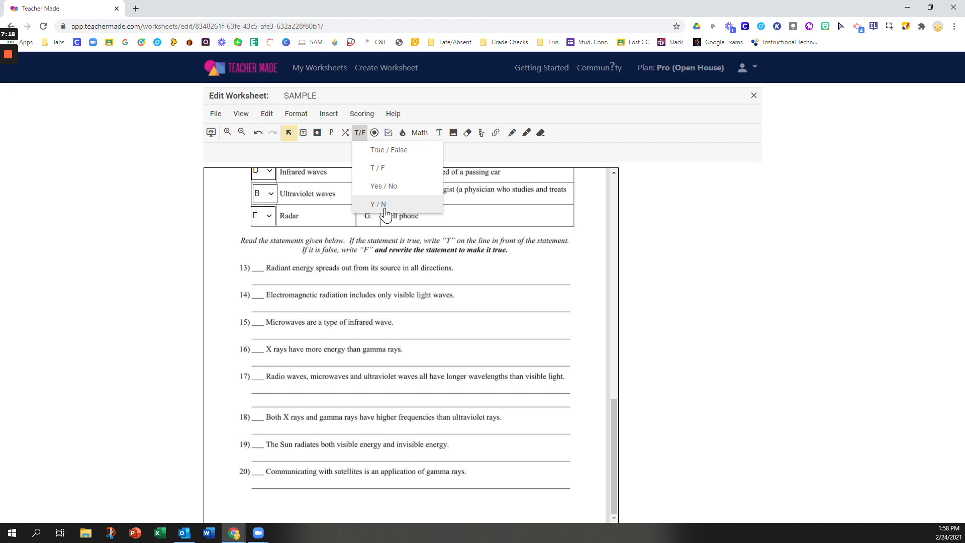
{"action": "left_click", "coordinate": [391, 173]}
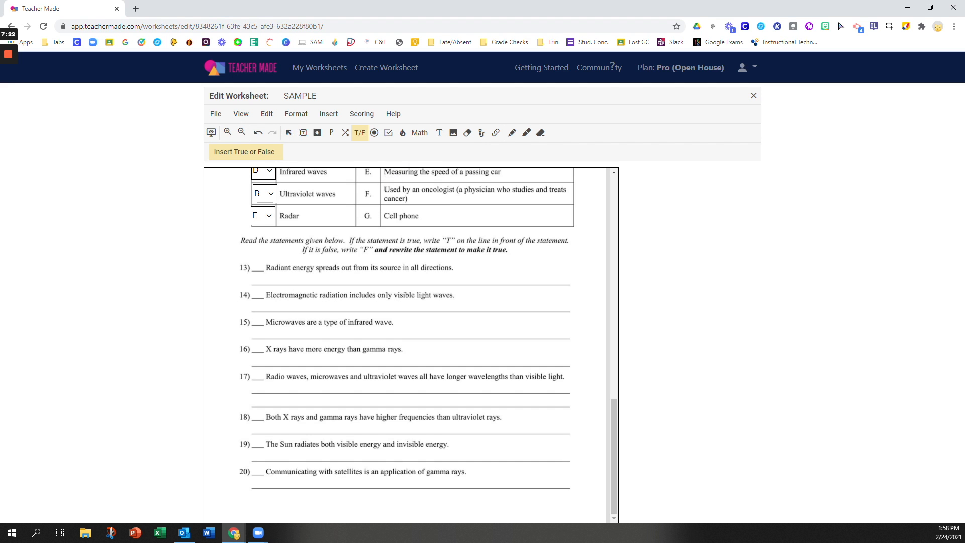
{"action": "left_click", "coordinate": [262, 268]}
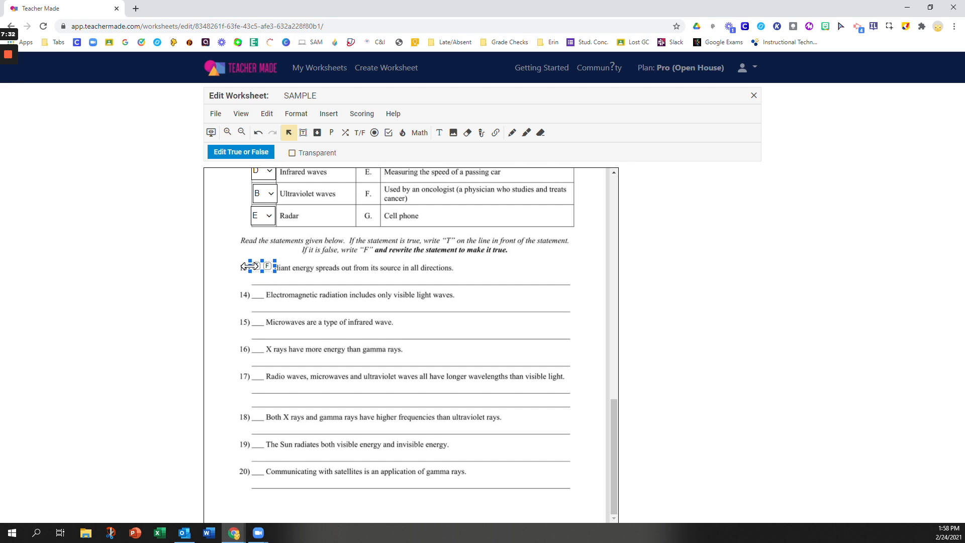
{"action": "left_click_drag", "start_coordinate": [250, 261], "coordinate": [246, 257]}
{"action": "left_click_drag", "start_coordinate": [264, 259], "coordinate": [253, 259]}
Step: Mark True for statement 13, then duplicate the toggle onto statement 14's blank
{"action": "left_click", "coordinate": [241, 265]}
{"action": "left_click", "coordinate": [267, 113]}
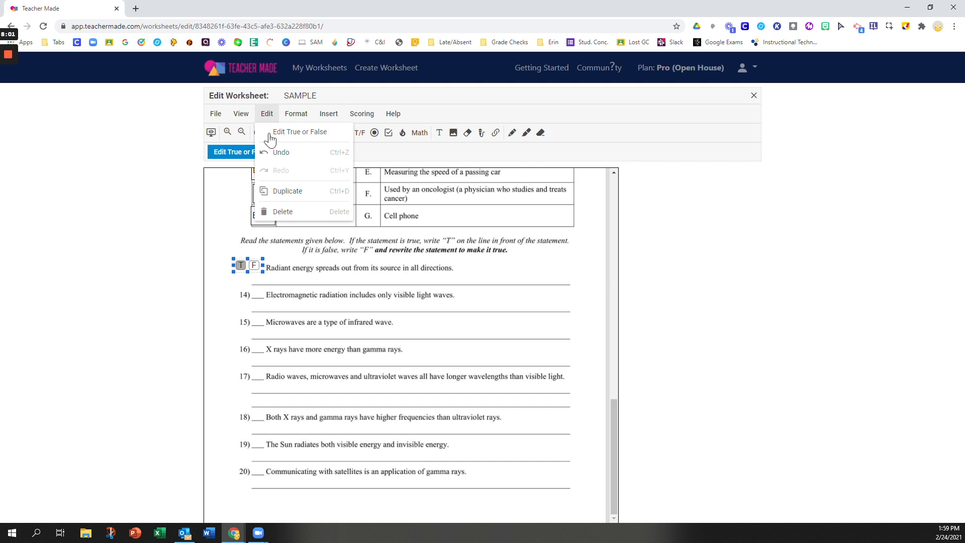
{"action": "left_click", "coordinate": [277, 191]}
{"action": "left_click_drag", "start_coordinate": [261, 269], "coordinate": [252, 286]}
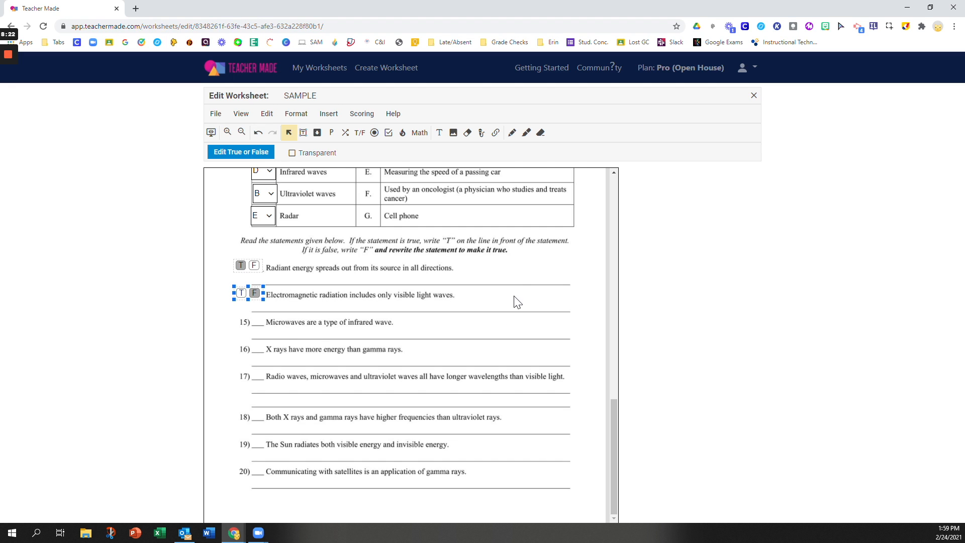
Step: Draw a teacher-text box beside the instructions containing 'select the incorrect term or terms.'
{"action": "left_click", "coordinate": [439, 134]}
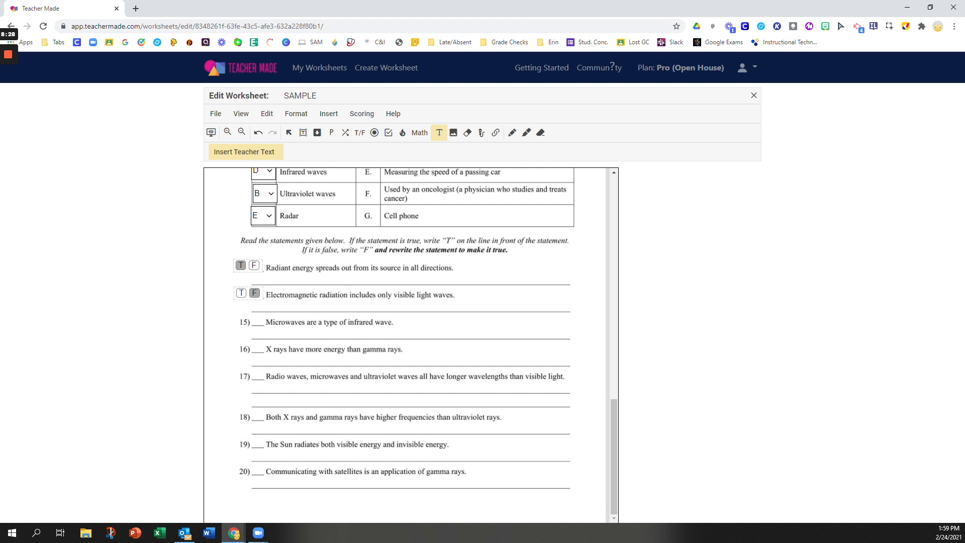
{"action": "left_click_drag", "start_coordinate": [520, 247], "coordinate": [607, 257]}
{"action": "double_click", "coordinate": [557, 254]}
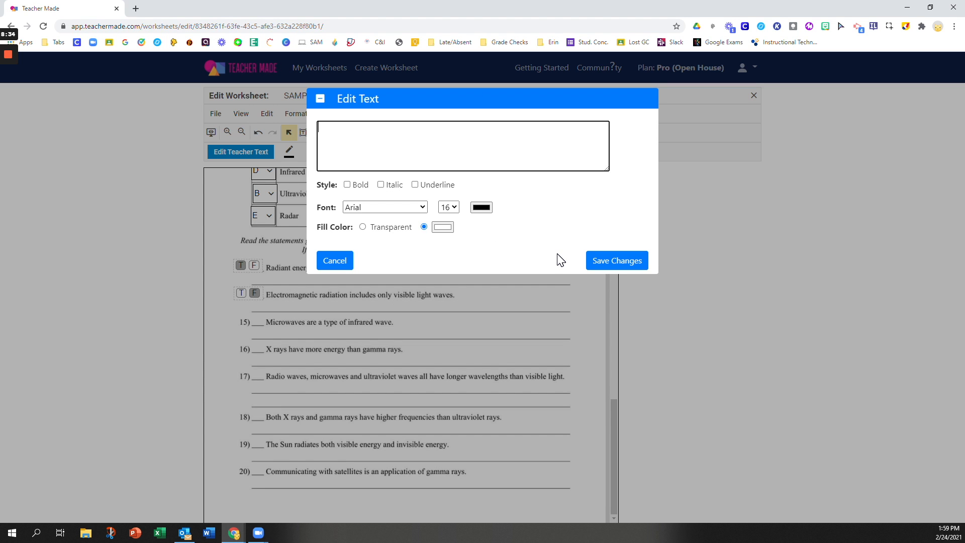
{"action": "type", "text": "select the incorrect term or terms"}
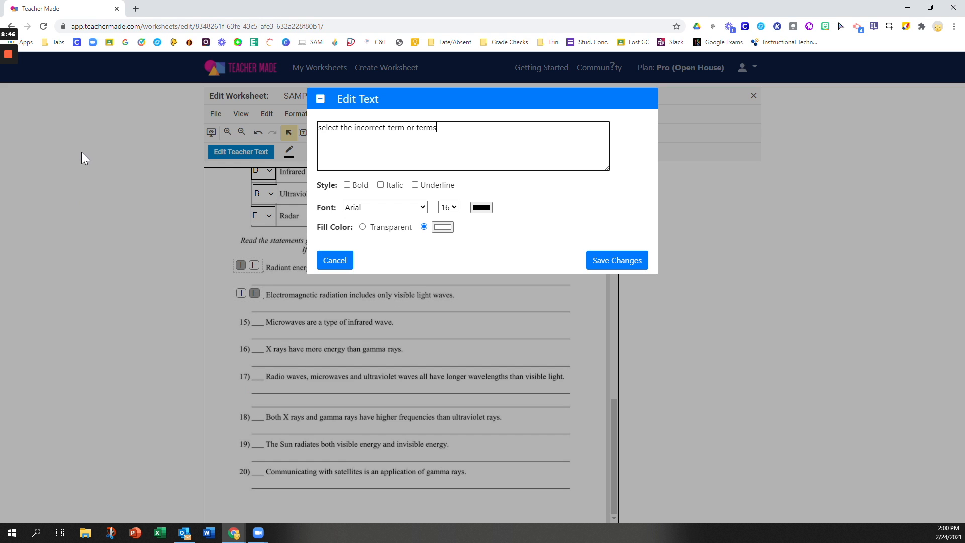
{"action": "type", "text": "."}
Step: Keep the note's font as Arial and set its text colour to red
{"action": "left_click", "coordinate": [398, 210]}
{"action": "left_click", "coordinate": [397, 209]}
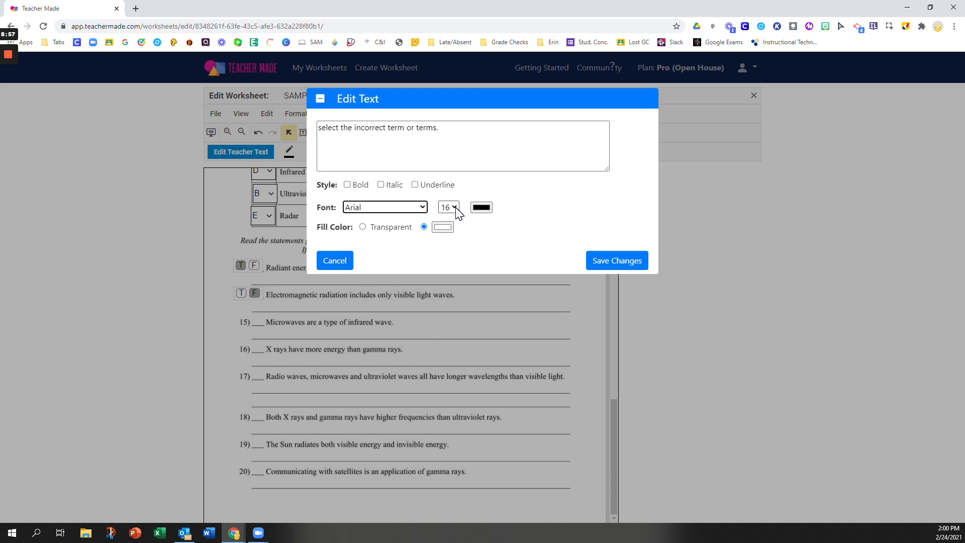
{"action": "left_click", "coordinate": [482, 208]}
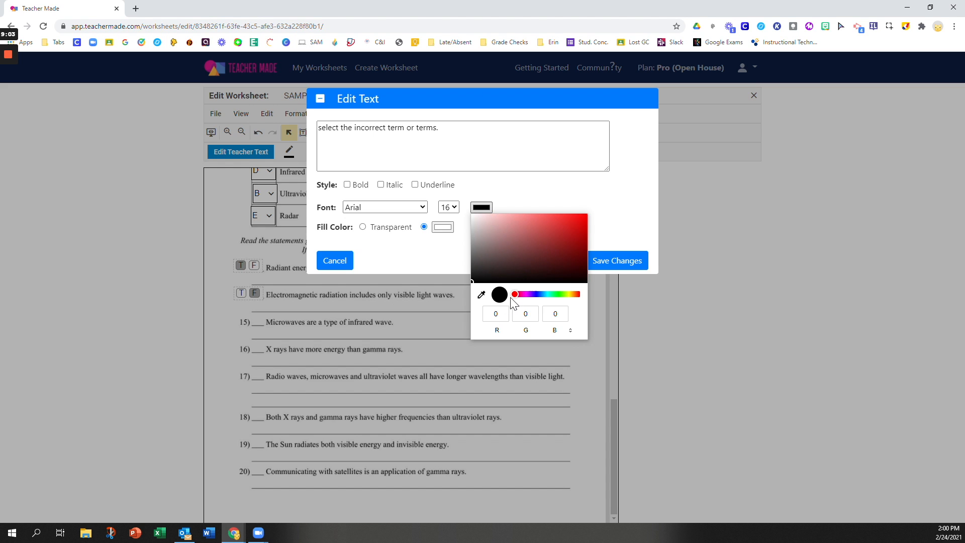
{"action": "left_click", "coordinate": [583, 216]}
{"action": "left_click", "coordinate": [576, 191]}
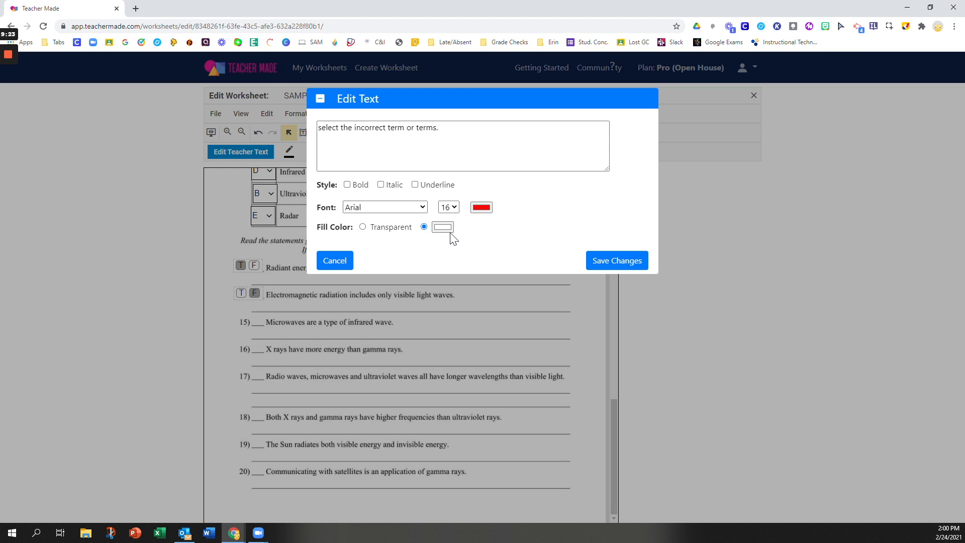
Step: Save the red note, widen its box to show the full sentence, and move it after 'and'
{"action": "left_click", "coordinate": [615, 264]}
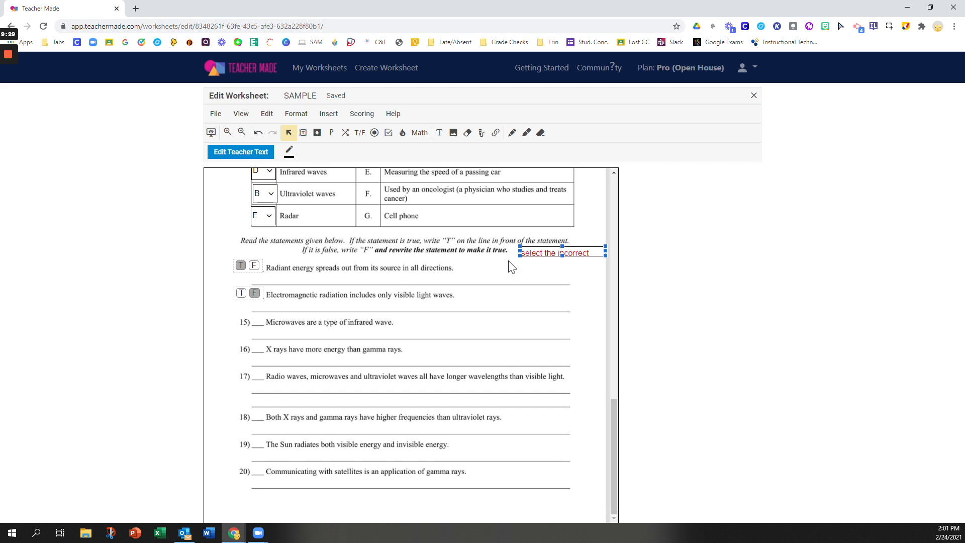
{"action": "left_click_drag", "start_coordinate": [519, 255], "coordinate": [455, 257]}
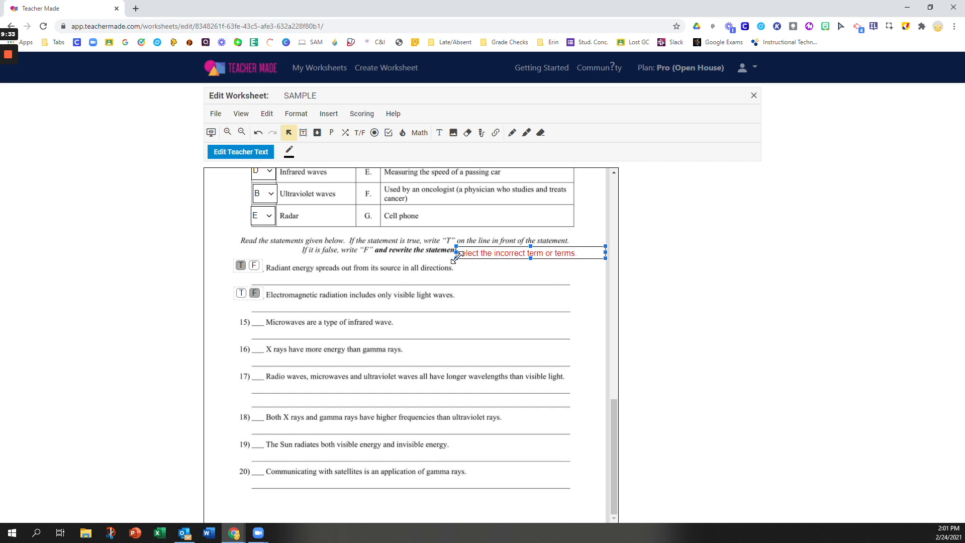
{"action": "left_click_drag", "start_coordinate": [487, 253], "coordinate": [424, 249]}
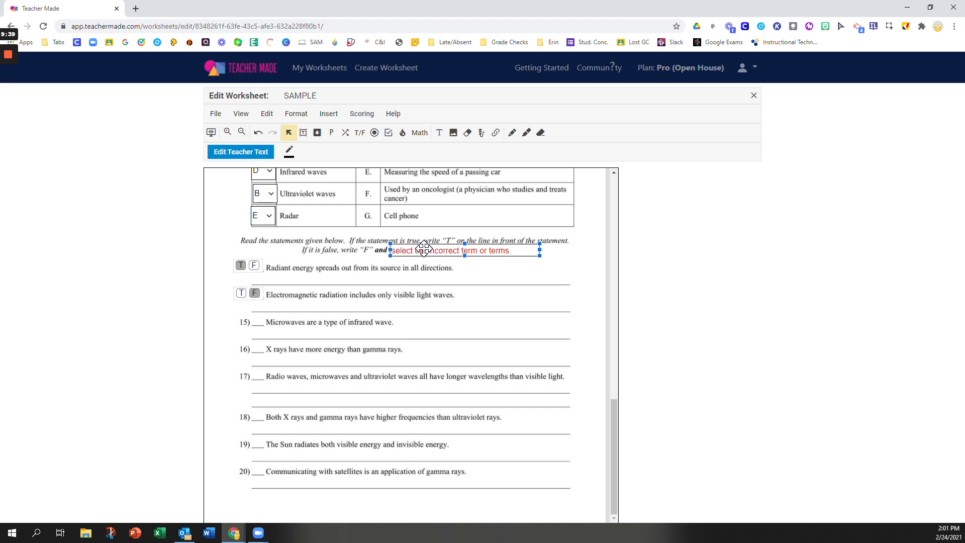
{"action": "left_click", "coordinate": [578, 257]}
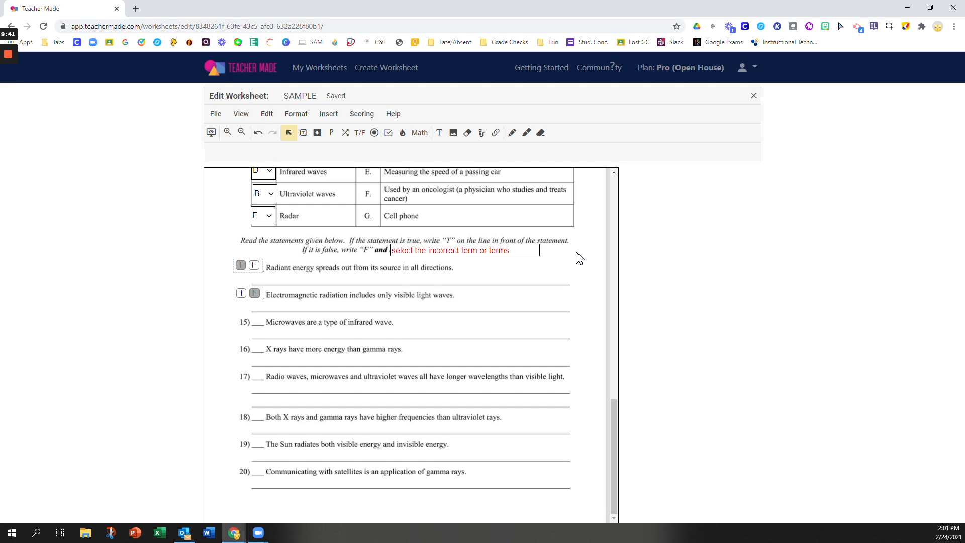
{"action": "left_click", "coordinate": [487, 253]}
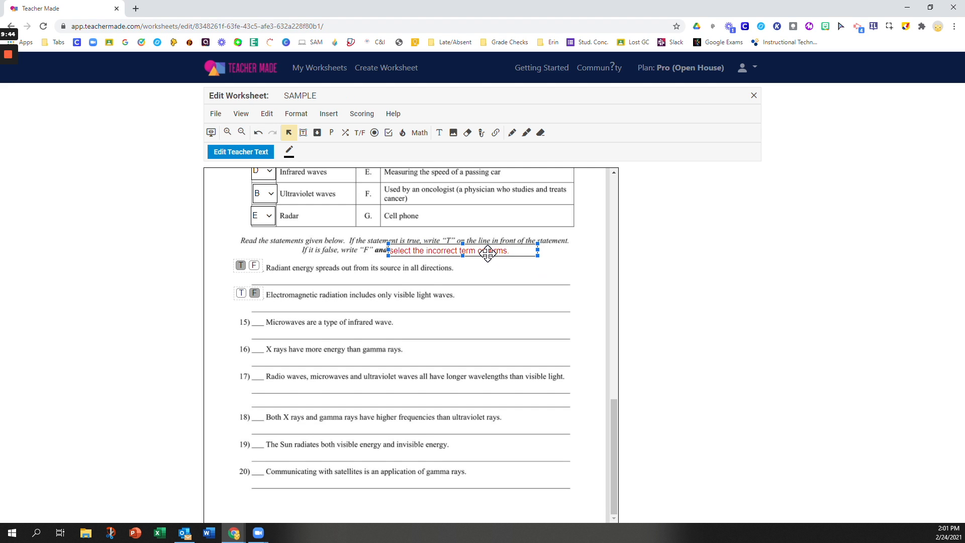
{"action": "left_click", "coordinate": [568, 258]}
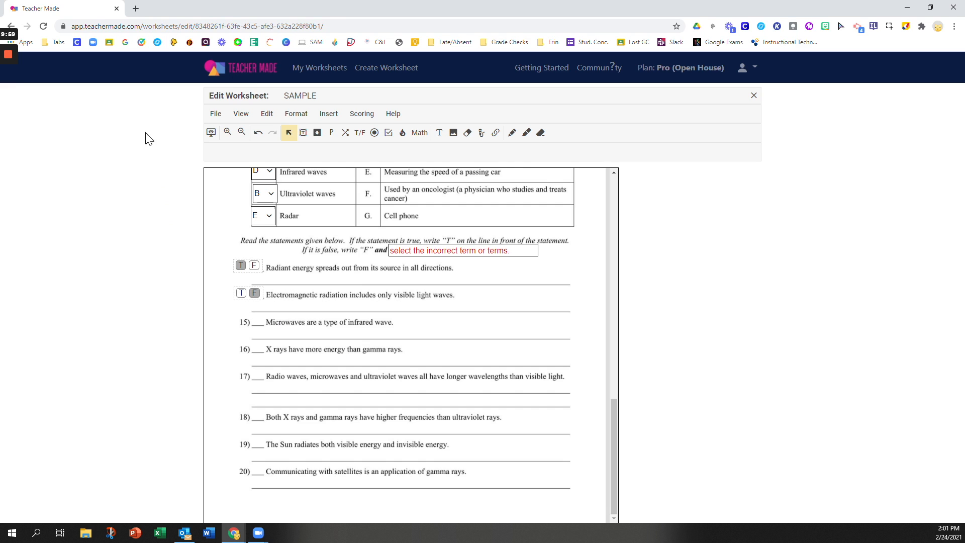
{"action": "mouse_move", "coordinate": [8, 98]}
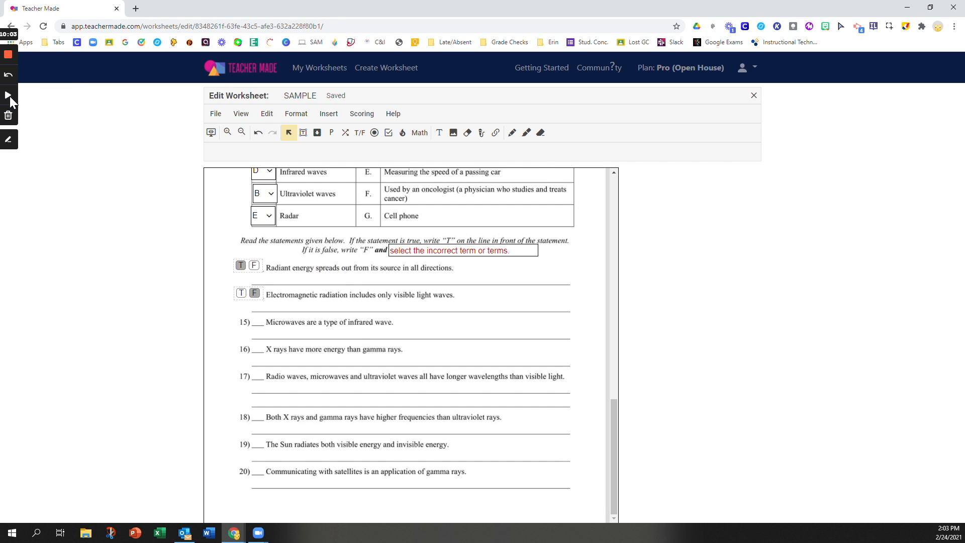
{"action": "left_click", "coordinate": [8, 96]}
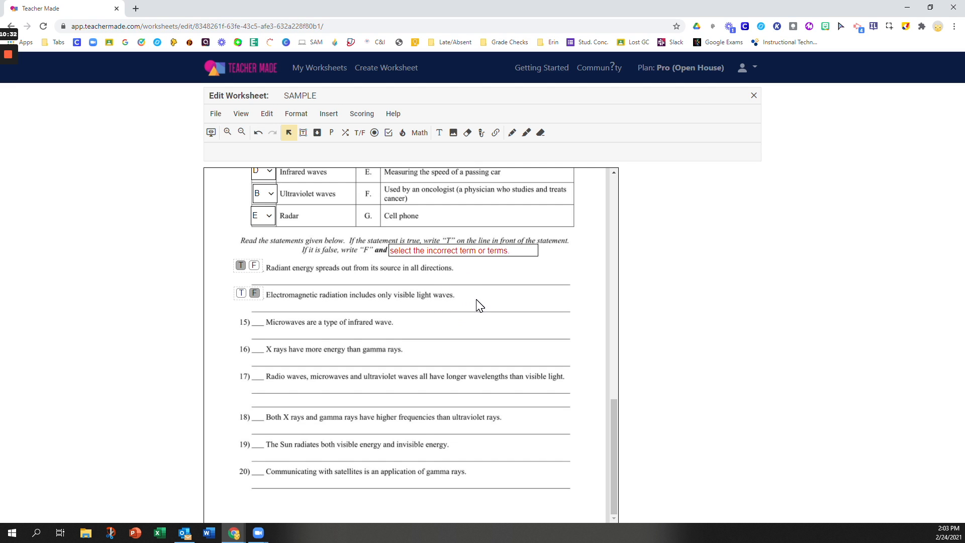
Step: Draw a square-cornered hot spot over 'only visible light waves.'
{"action": "left_click", "coordinate": [402, 133]}
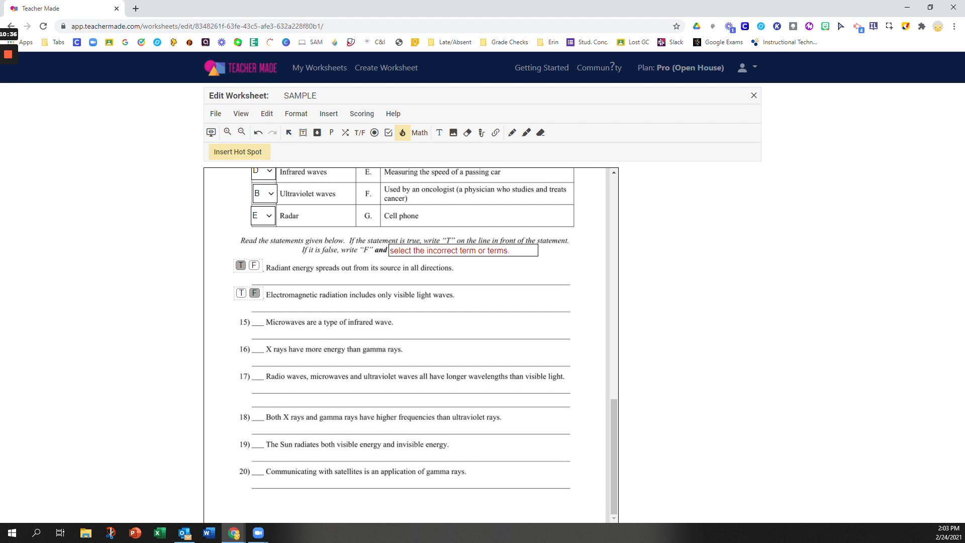
{"action": "left_click_drag", "start_coordinate": [377, 291], "coordinate": [439, 289]}
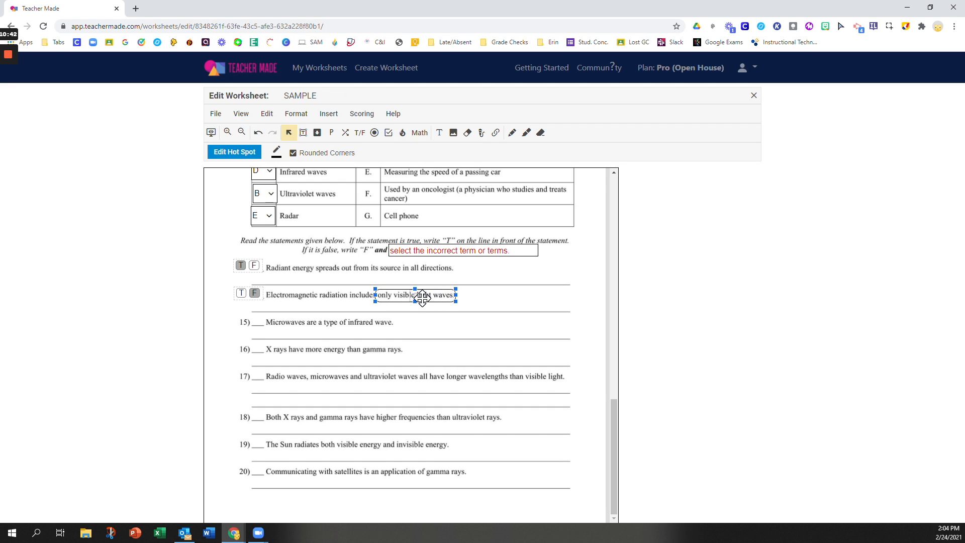
{"action": "left_click", "coordinate": [294, 156]}
Step: Duplicate the hot spot onto 'Electromagnetic radiation', widen it, and group the two hot spots
{"action": "left_click", "coordinate": [268, 119]}
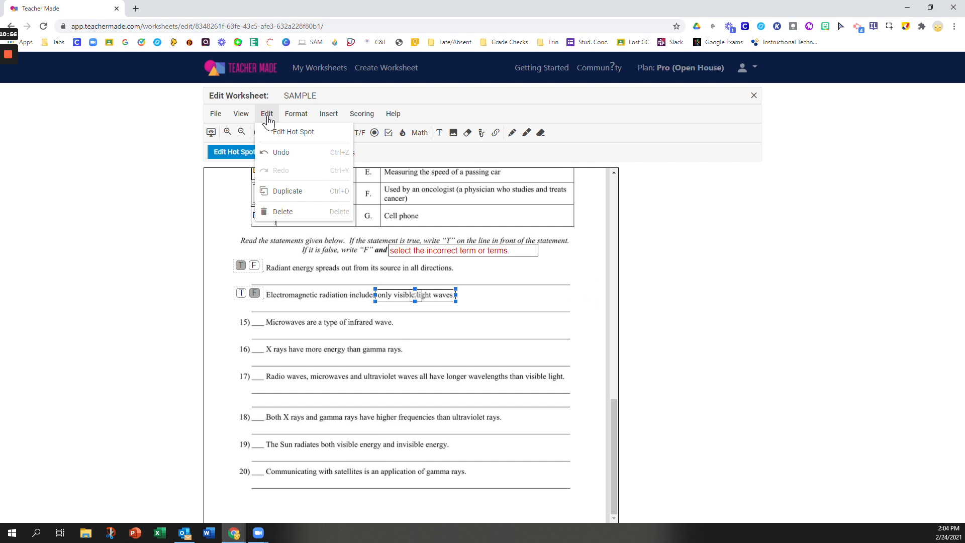
{"action": "left_click", "coordinate": [263, 194]}
{"action": "left_click_drag", "start_coordinate": [439, 307], "coordinate": [319, 297]}
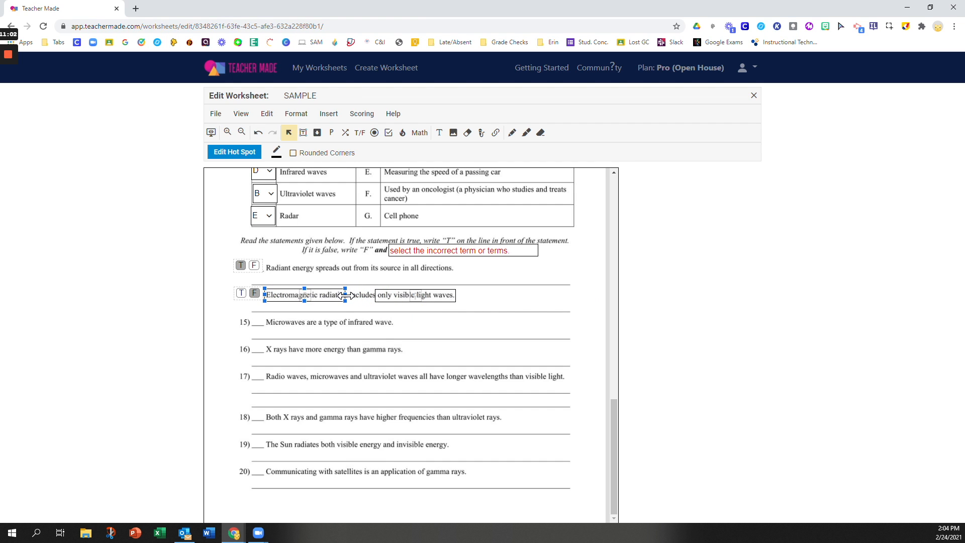
{"action": "left_click_drag", "start_coordinate": [345, 296], "coordinate": [349, 296]}
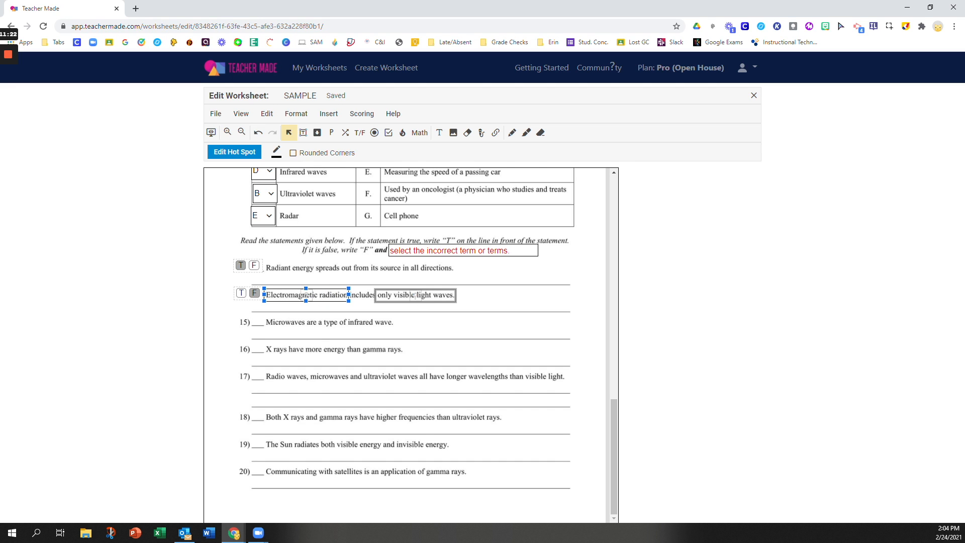
{"action": "left_click", "coordinate": [413, 295]}
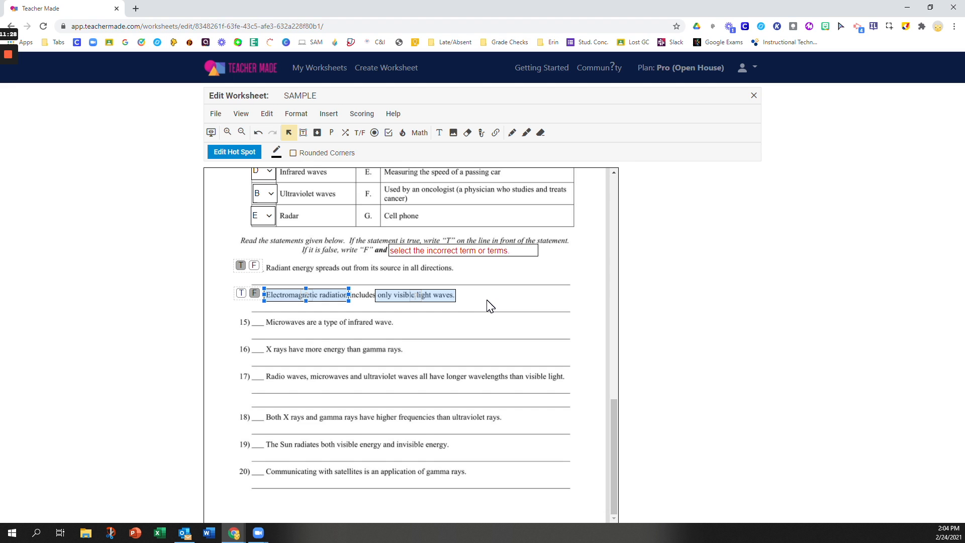
Step: Score 'Electromagnetic radiation' as correct when unclicked and 'only visible light waves' when clicked
{"action": "double_click", "coordinate": [304, 295]}
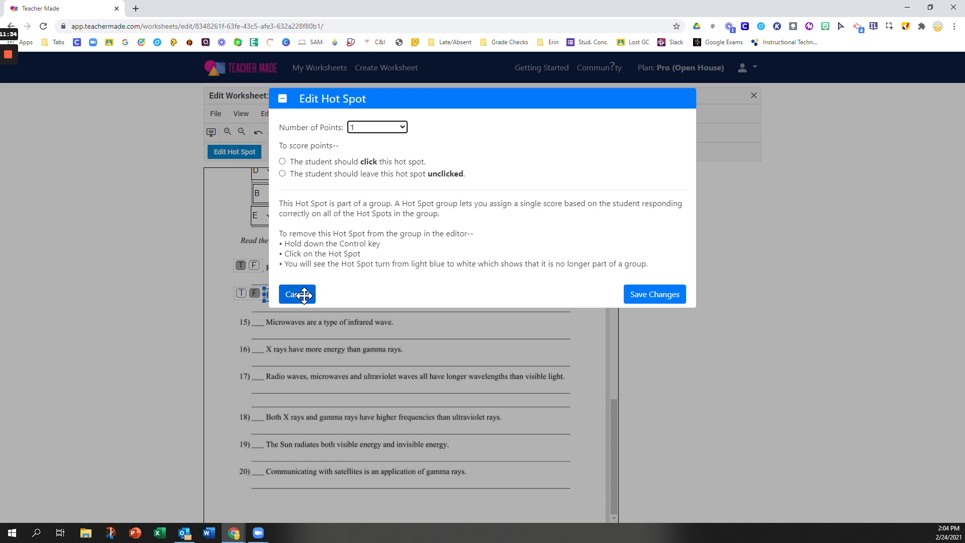
{"action": "left_click", "coordinate": [283, 173]}
{"action": "left_click", "coordinate": [644, 300]}
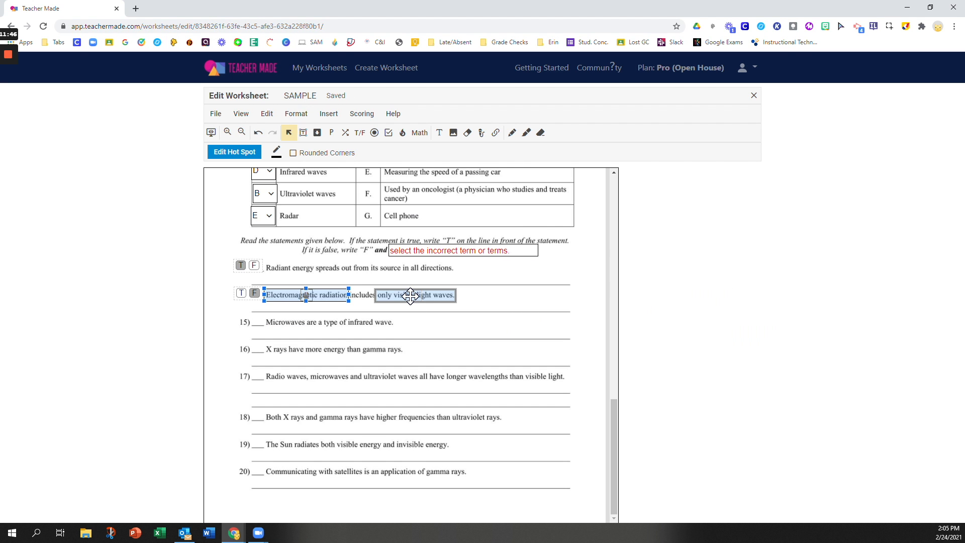
{"action": "double_click", "coordinate": [410, 296]}
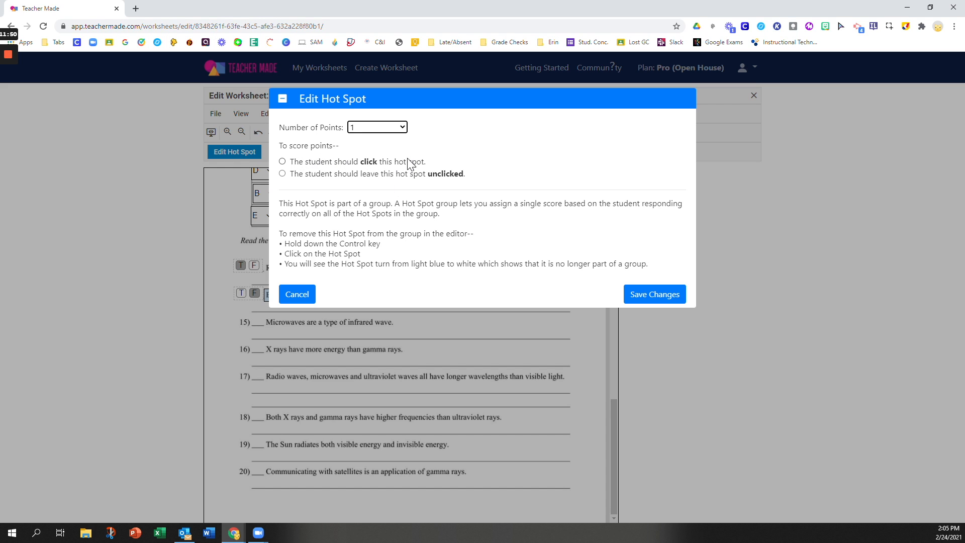
{"action": "left_click", "coordinate": [282, 162]}
{"action": "left_click", "coordinate": [647, 295]}
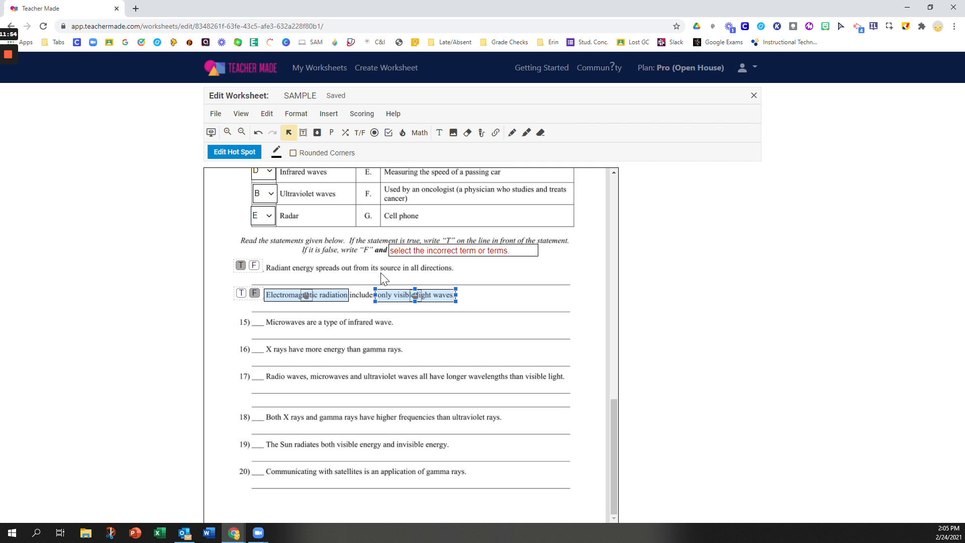
{"action": "left_click", "coordinate": [493, 323]}
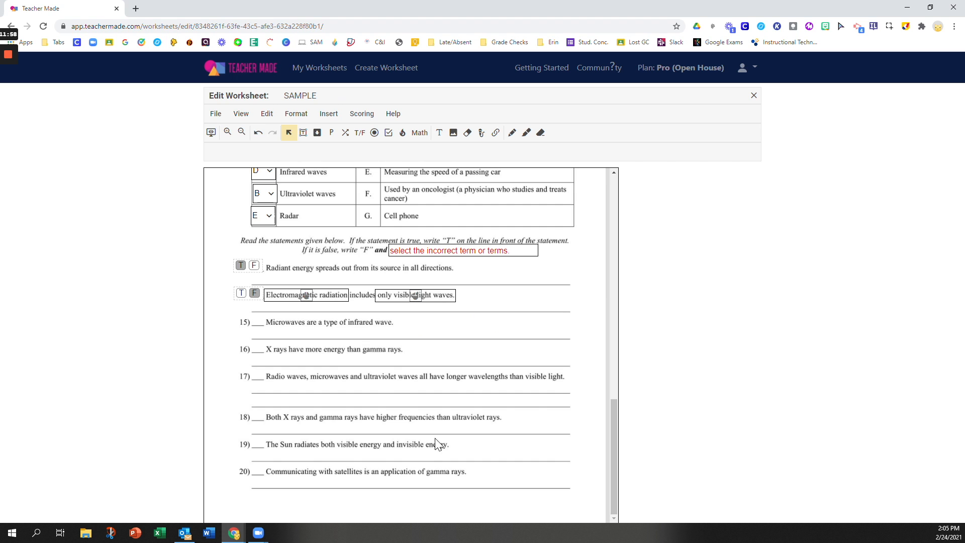
{"action": "scroll", "coordinate": [416, 449], "scroll_direction": "up", "scroll_amount": 3}
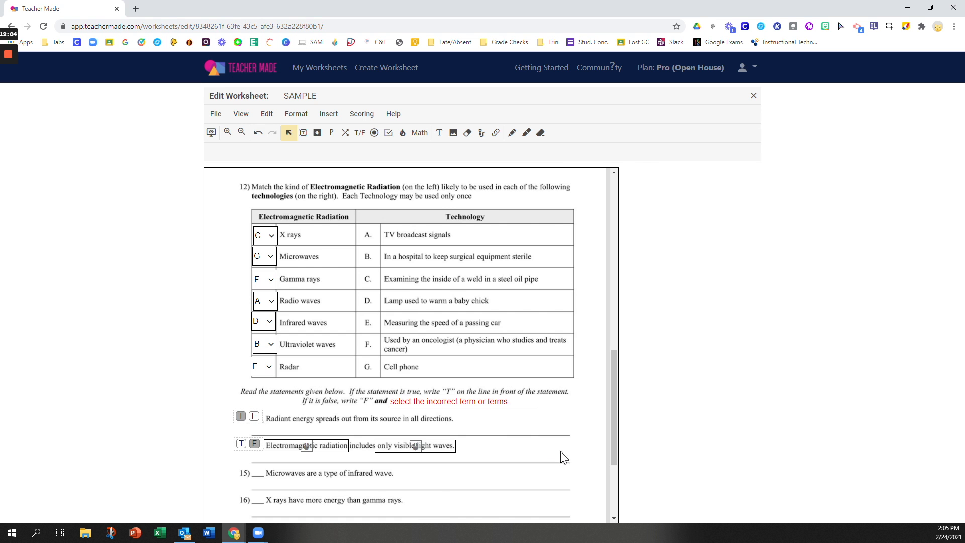
{"action": "scroll", "coordinate": [565, 458], "scroll_direction": "up", "scroll_amount": 3}
{"action": "scroll", "coordinate": [565, 457], "scroll_direction": "down", "scroll_amount": 6}
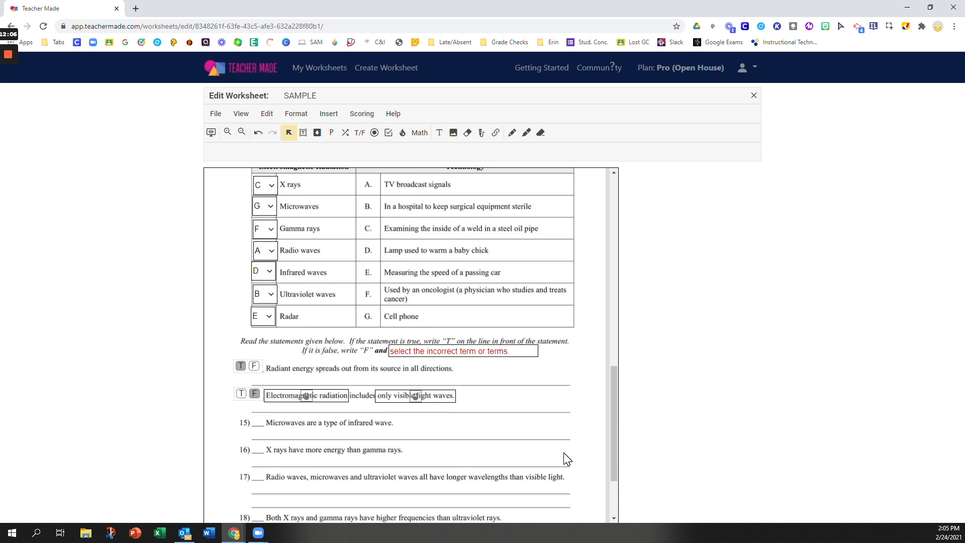